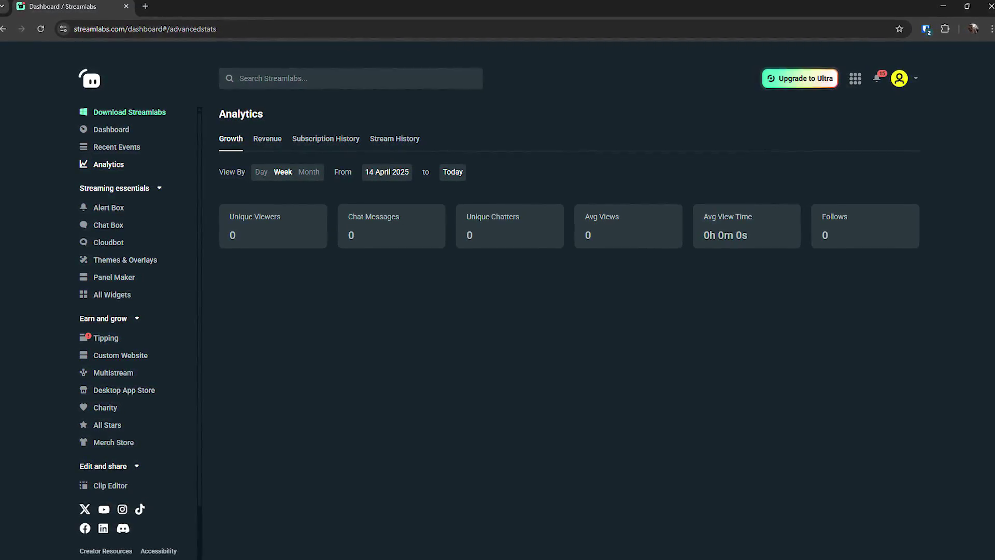
Switch the Streamlabs dashboard to the Recent Events list.
left_click(118, 147)
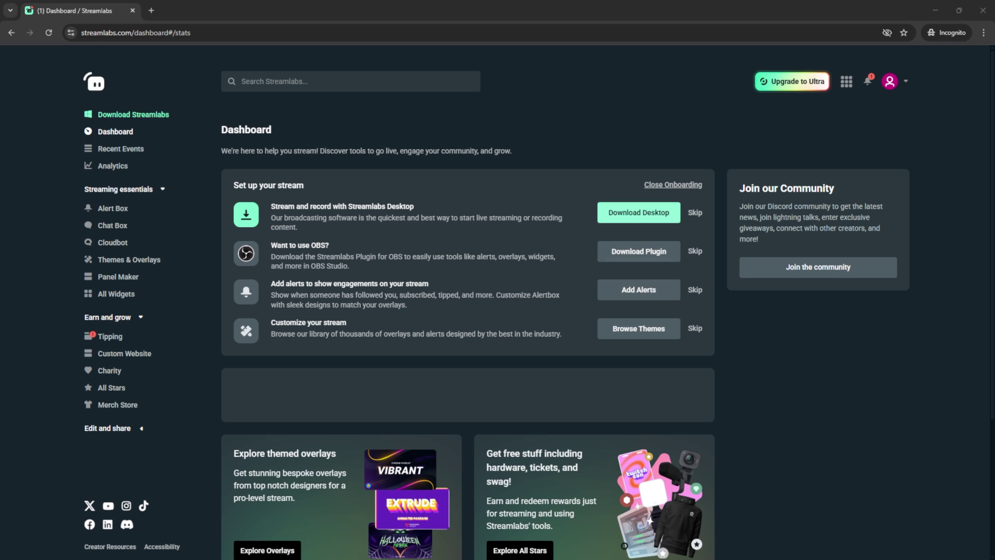
Bring up the Download Streamlabs Desktop offer from the Set up your stream card.
left_click(647, 220)
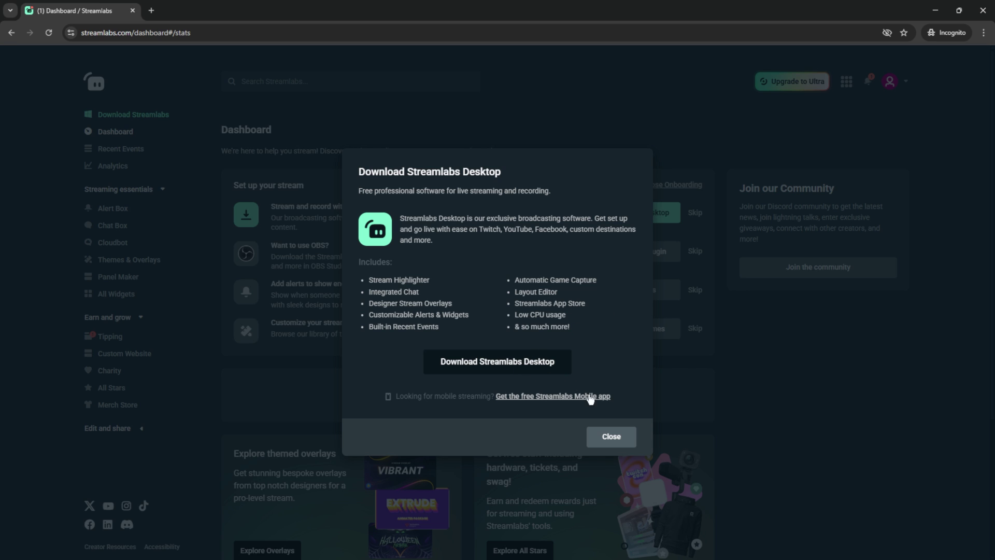
Dismiss the download window, choose Live Streaming and log in with an existing account.
left_click(612, 436)
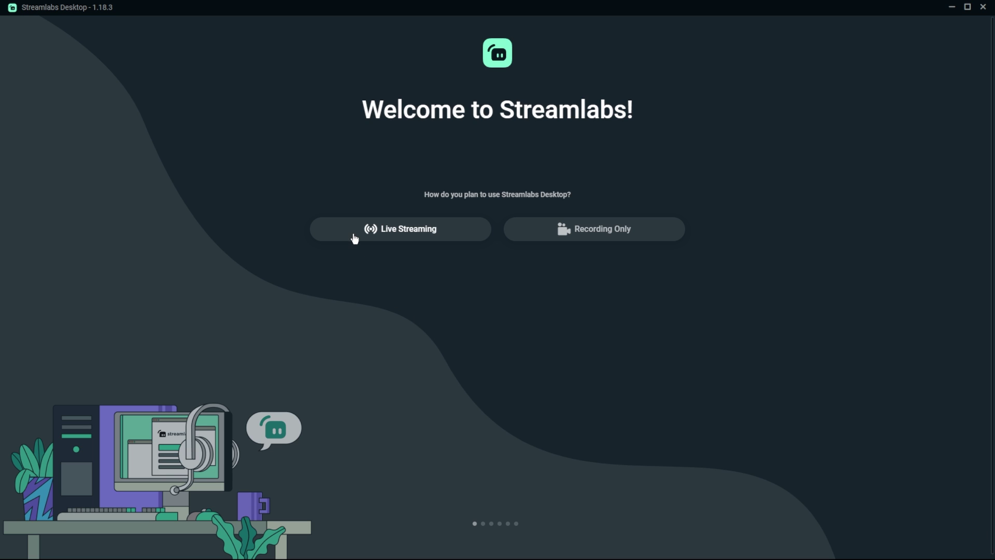
left_click(361, 238)
left_click(472, 294)
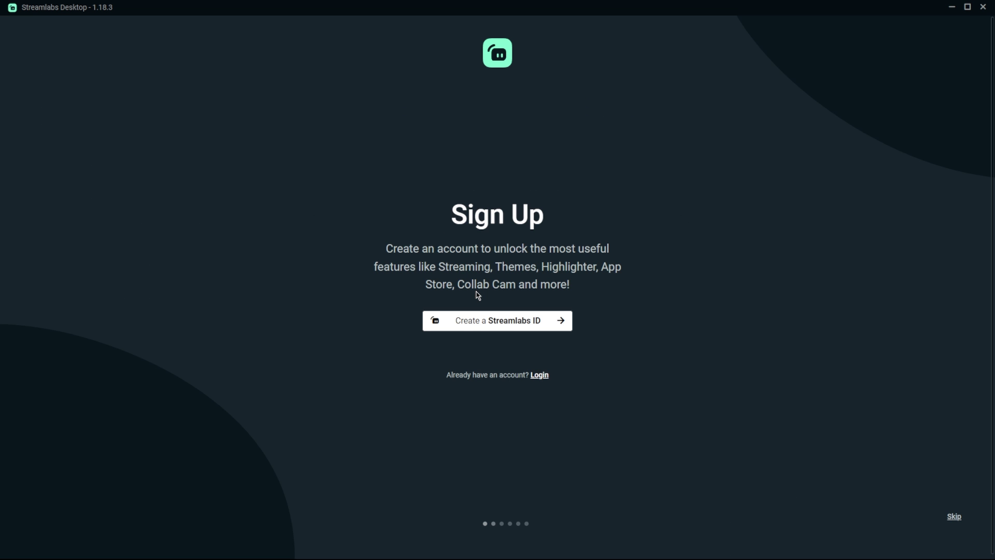
left_click(540, 375)
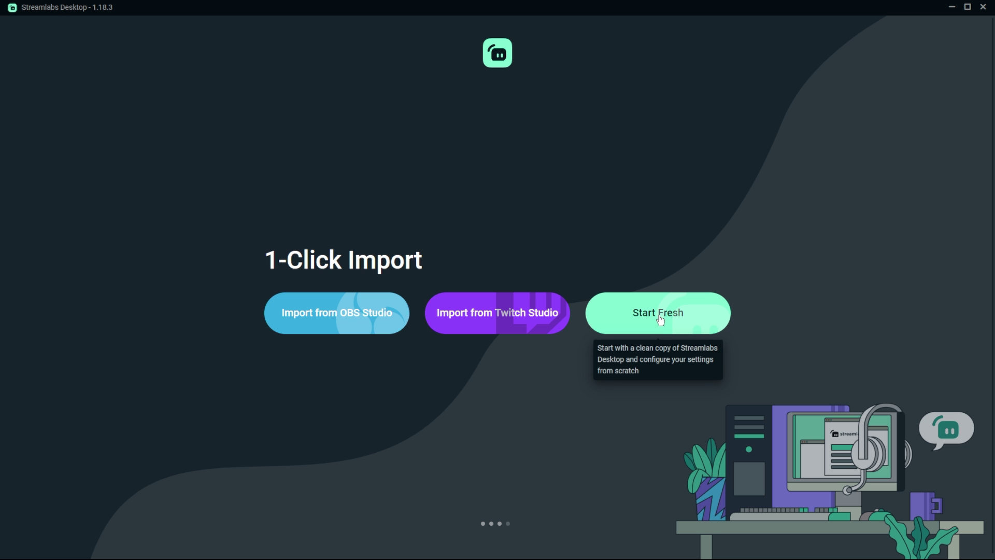
Start fresh and set the microphone to RODECaster Duo Chat to finish setup.
left_click(660, 321)
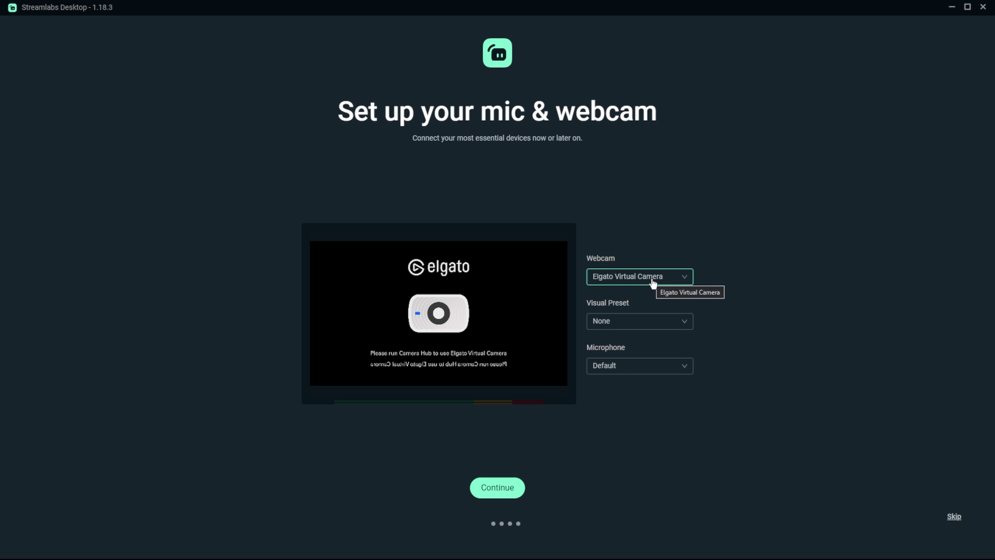
left_click(681, 370)
left_click(667, 419)
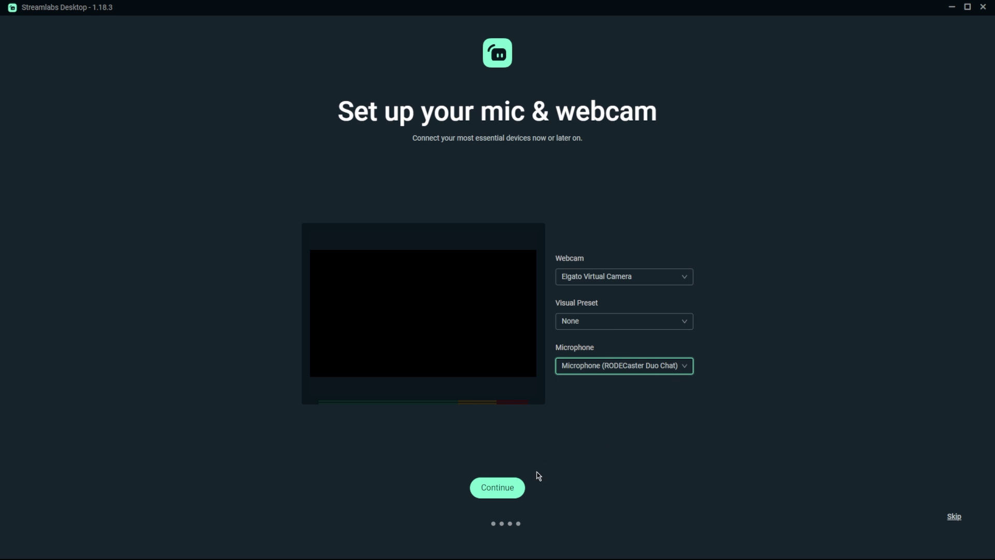
left_click(505, 488)
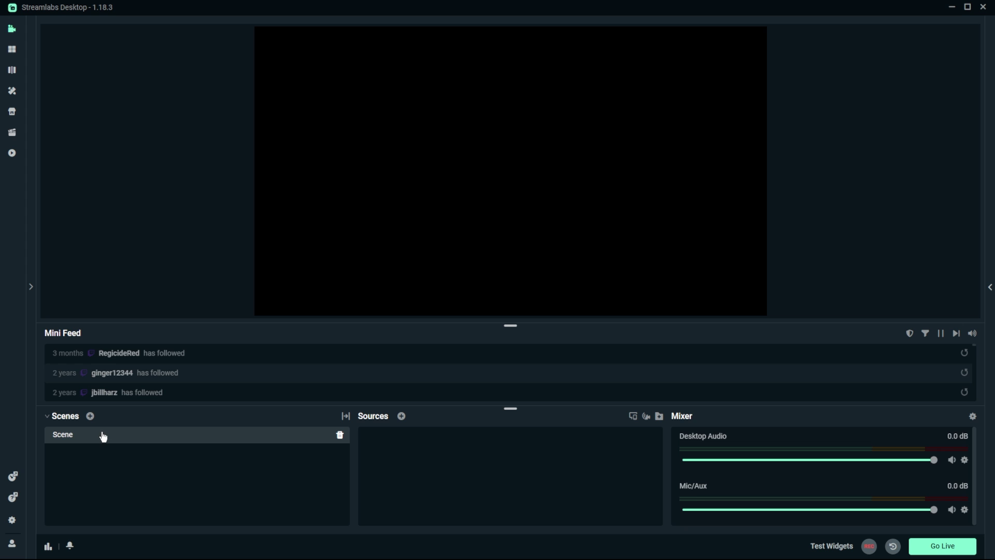
Rename the scene from 'Scene' to 'Gaming Scene'.
right_click(106, 369)
left_click(134, 397)
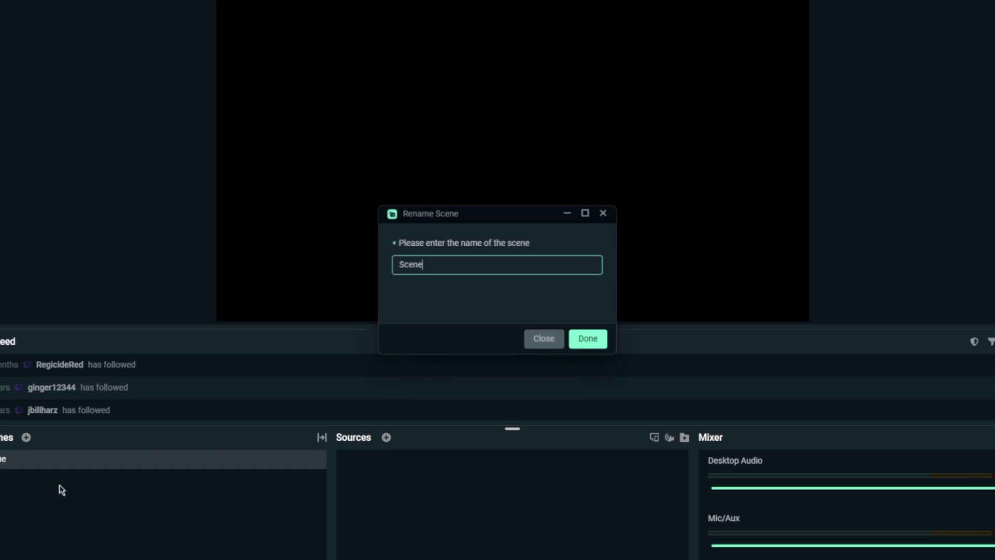
key("ctrl+a")
type("G")
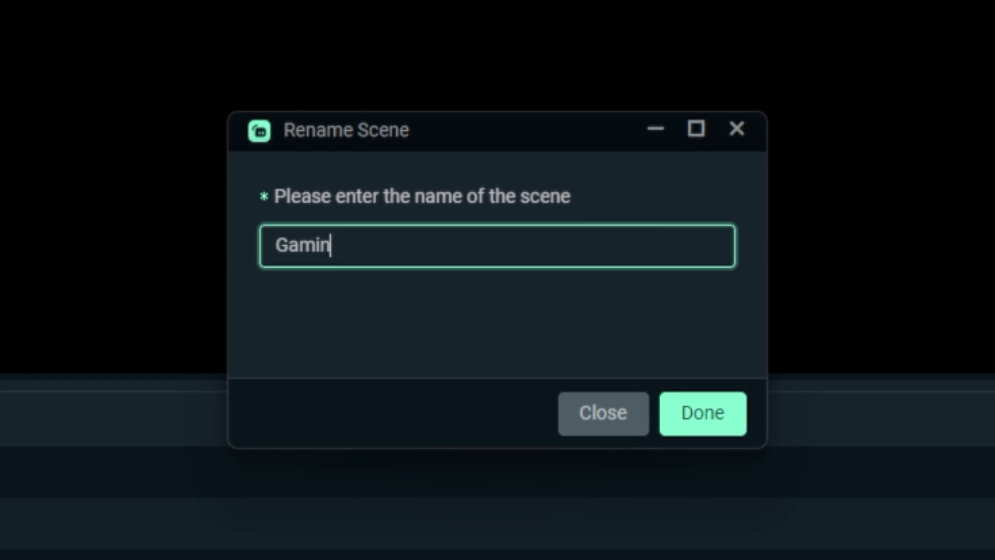
key("Return")
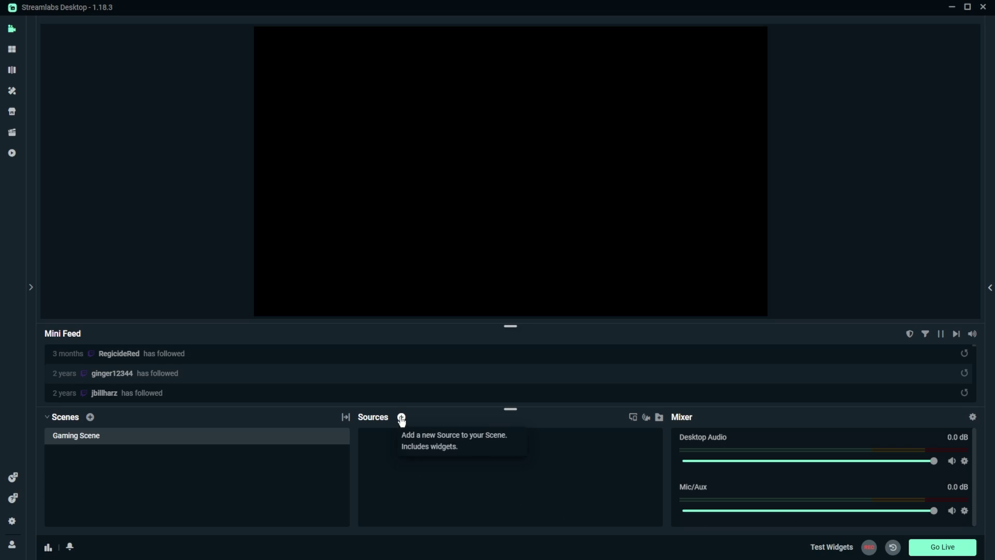
left_click(401, 418)
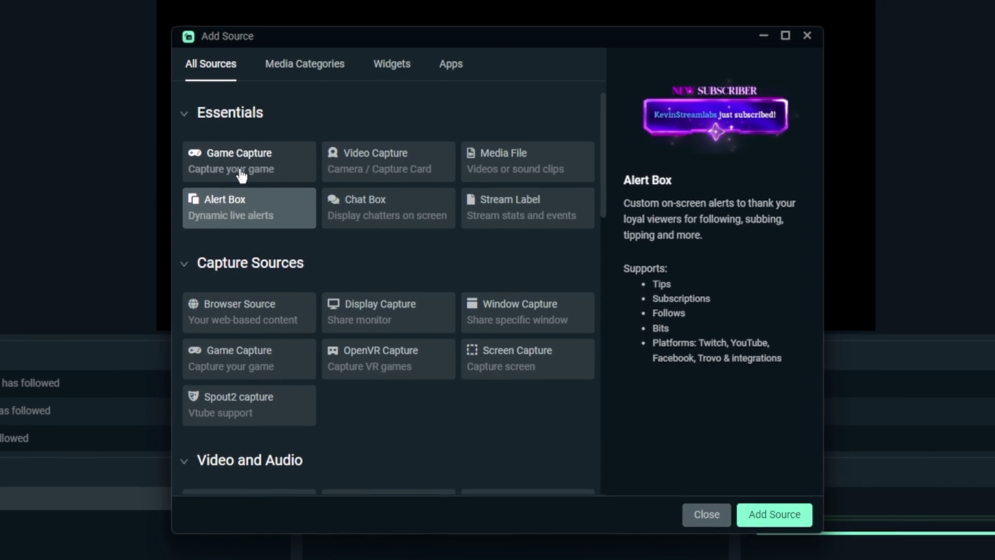
Add a Game Capture source under its default name and close its settings.
left_click(239, 171)
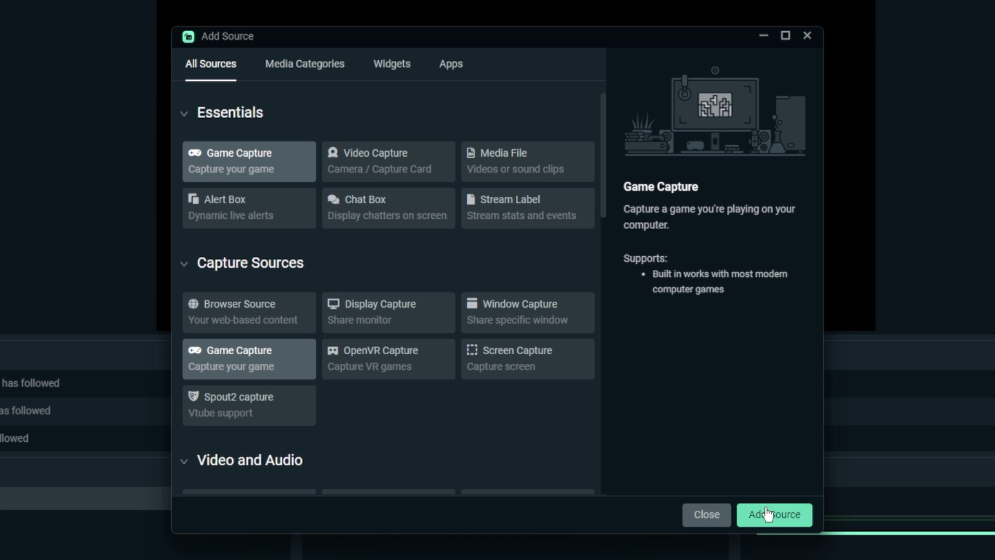
left_click(767, 514)
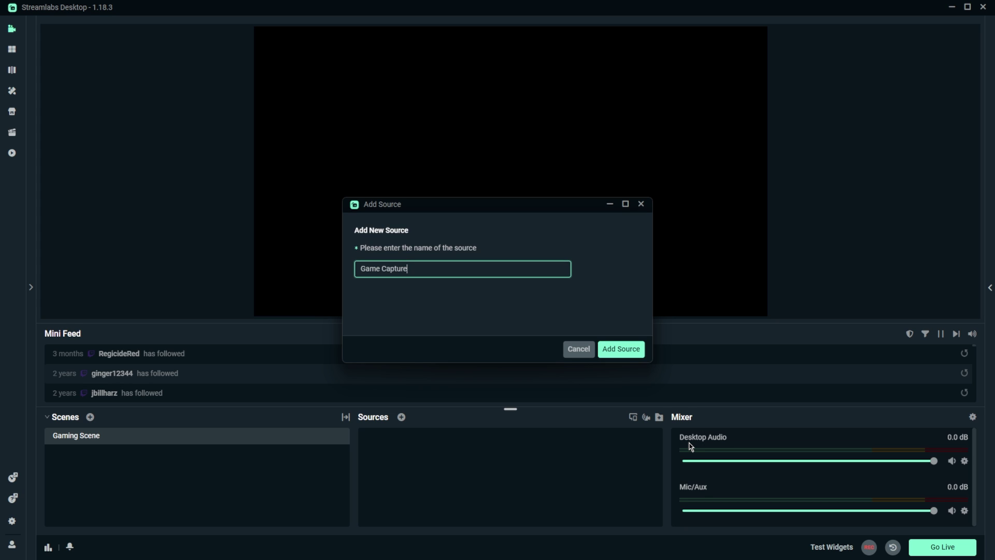
left_click(603, 355)
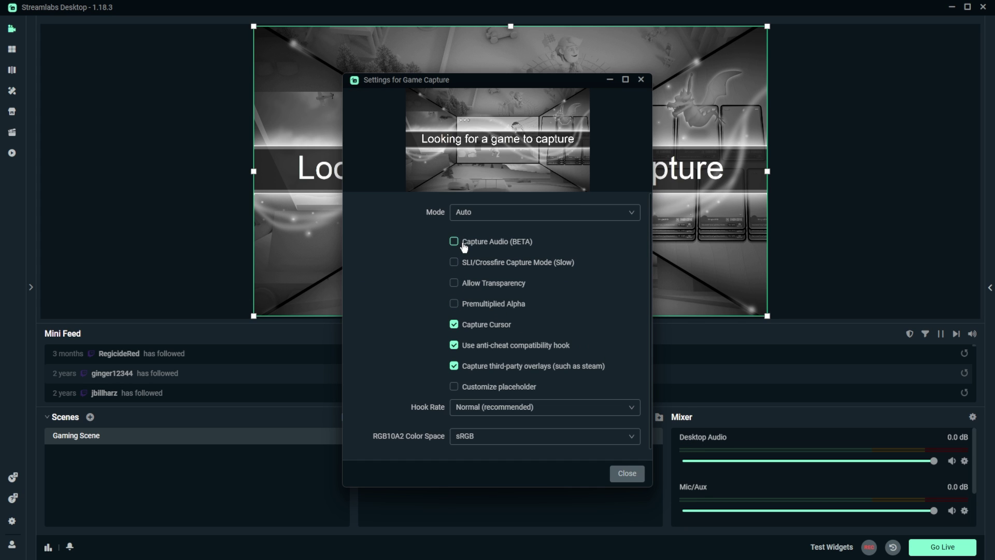
scroll(565, 433, "down", 1)
left_click(621, 473)
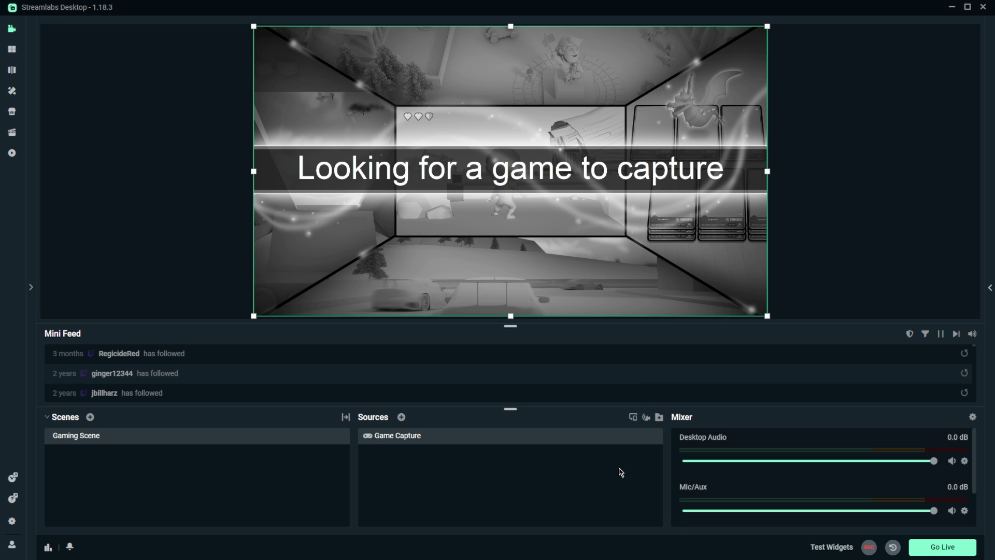
left_click(401, 417)
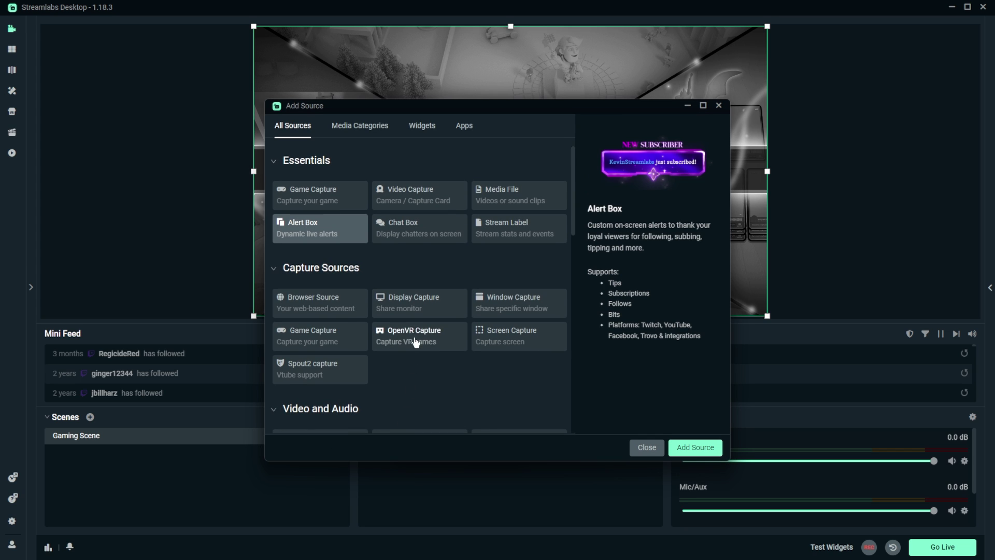
Add a Video Capture Device source using the Elgato Virtual Camera.
left_click(422, 199)
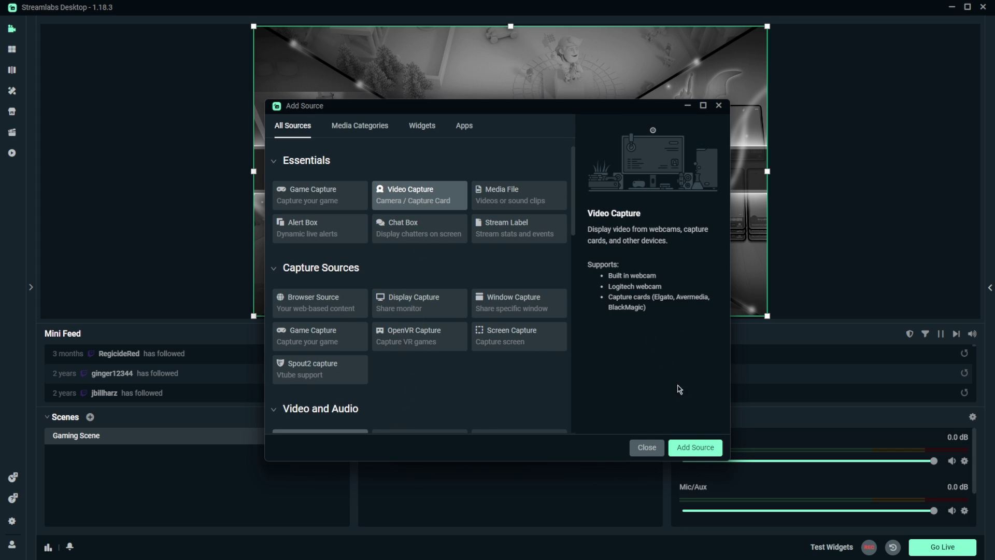
left_click(693, 447)
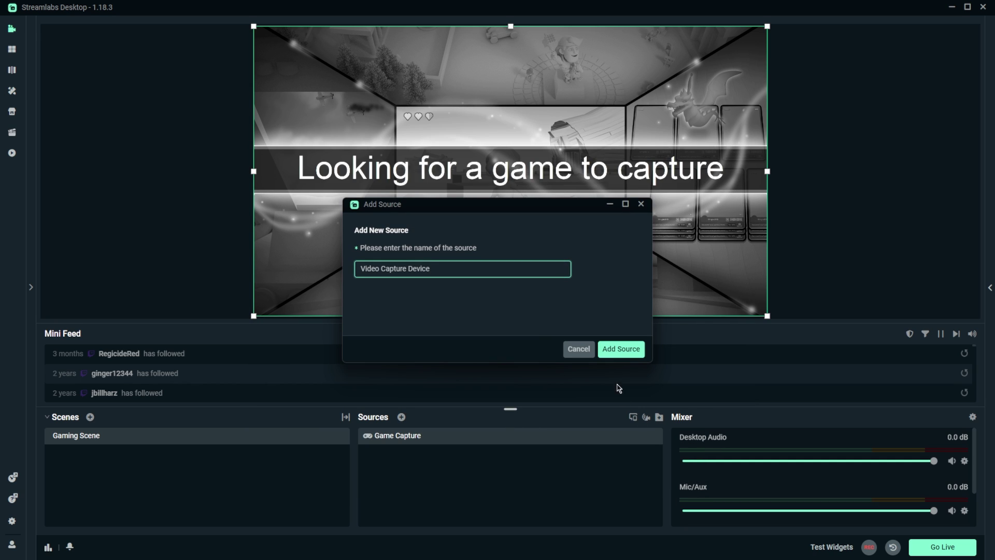
left_click(613, 351)
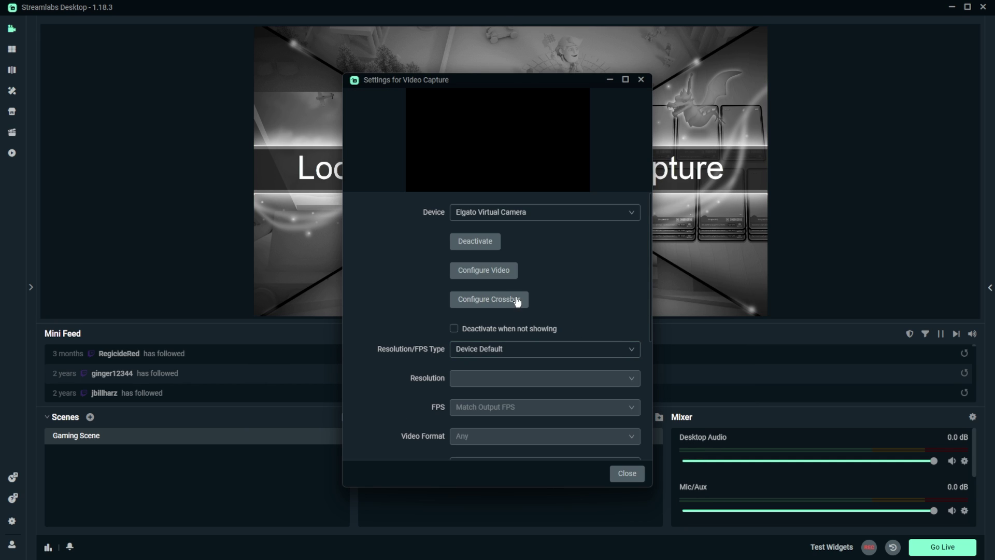
left_click(627, 473)
Shrink the video capture box and centre it on the left guide.
left_click_drag(767, 316, 384, 101)
left_click_drag(319, 63, 334, 207)
left_click(401, 416)
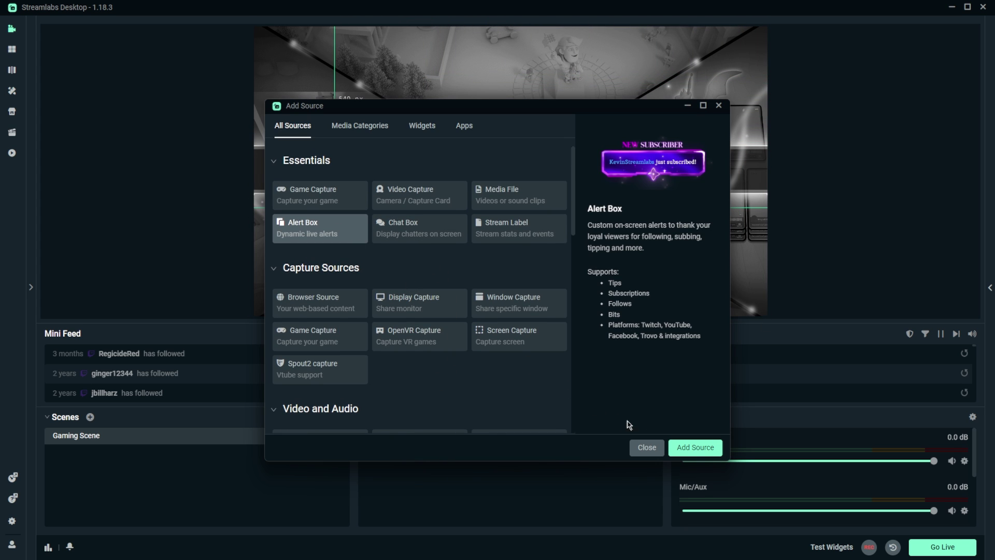
Add an Alert Box source under its default name.
left_click(683, 449)
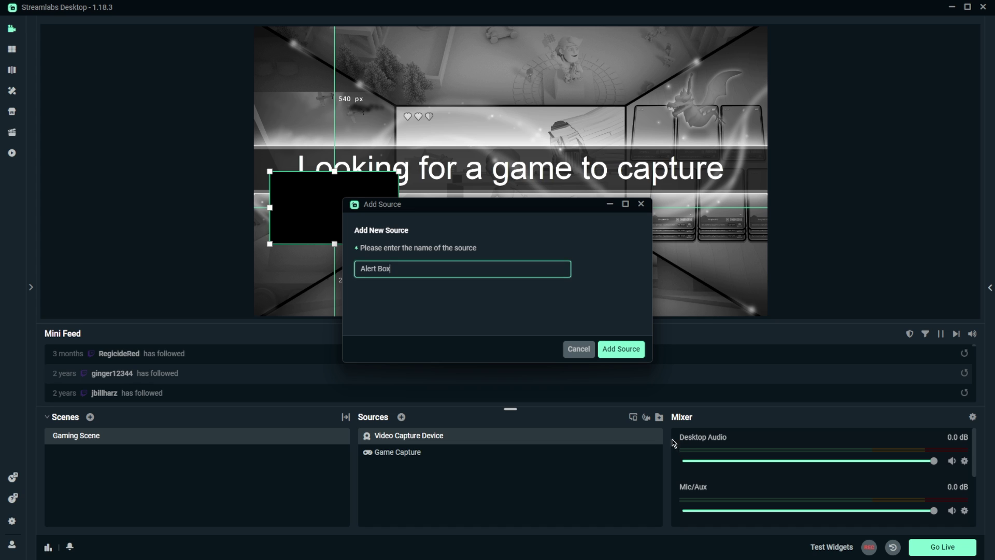
left_click(612, 355)
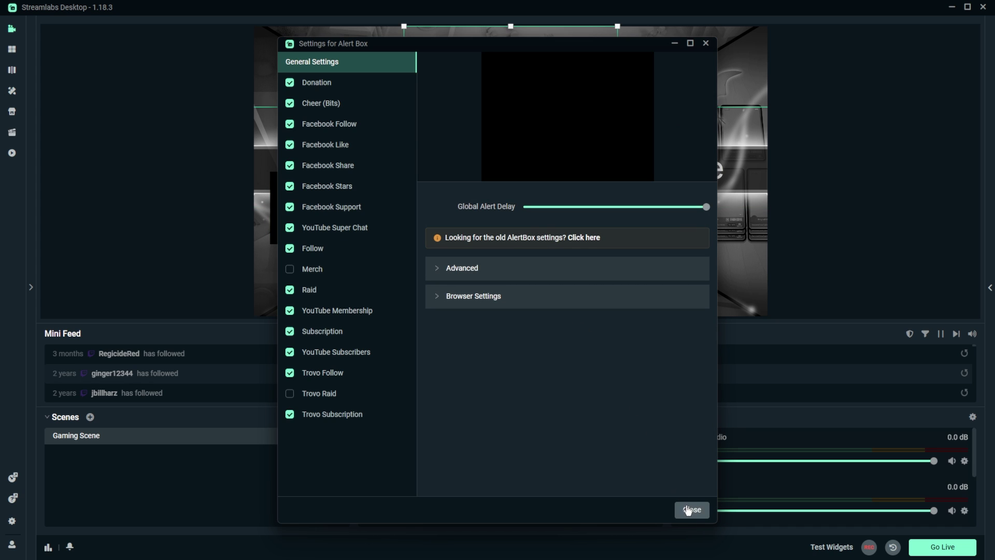
left_click(691, 509)
Shrink the Alert Box, move it down and right, and select Game Capture.
left_click_drag(617, 188, 528, 120)
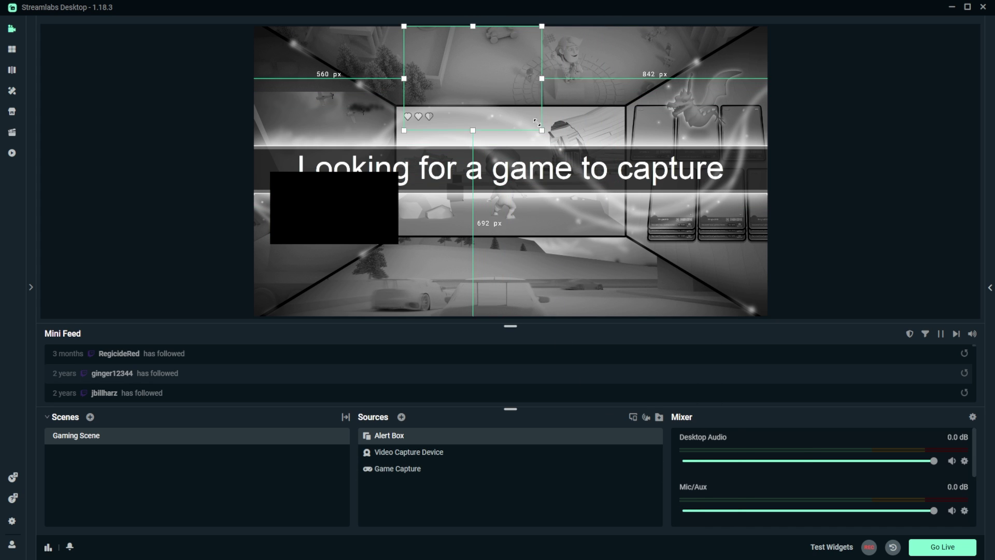
left_click_drag(483, 86, 514, 120)
left_click(397, 469)
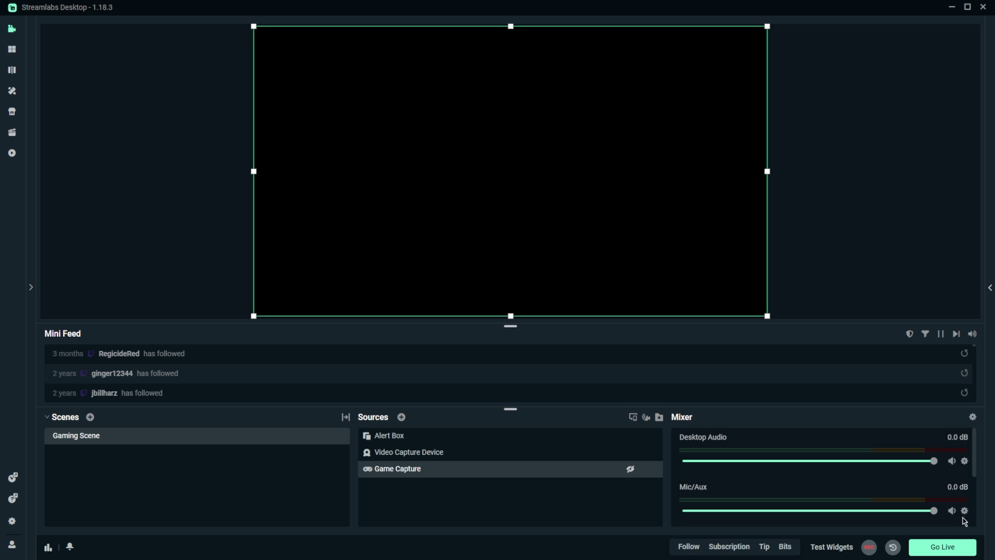
Switch Mic/Aux to RODECaster Duo Main Stereo with Monitor and Output monitoring.
left_click(972, 418)
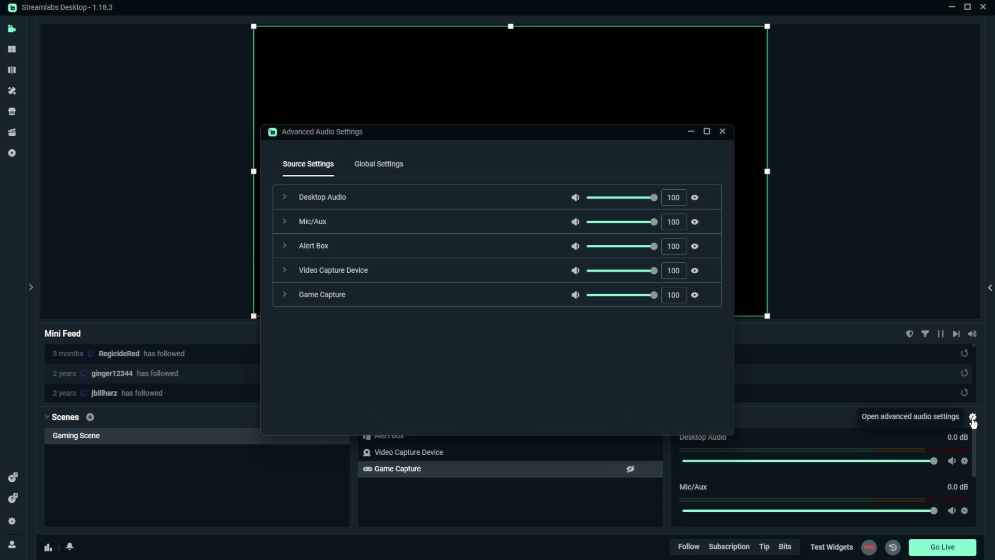
left_click(285, 221)
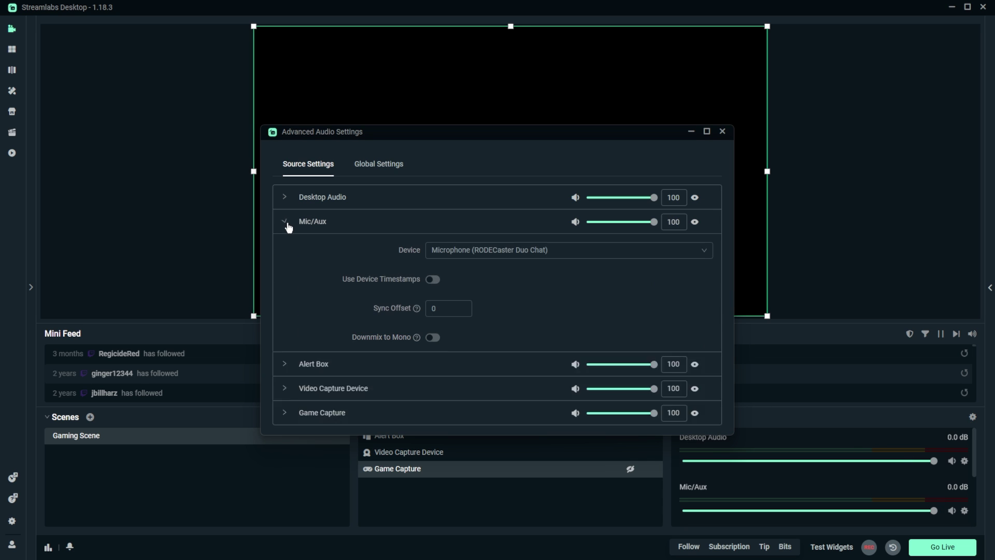
left_click(452, 253)
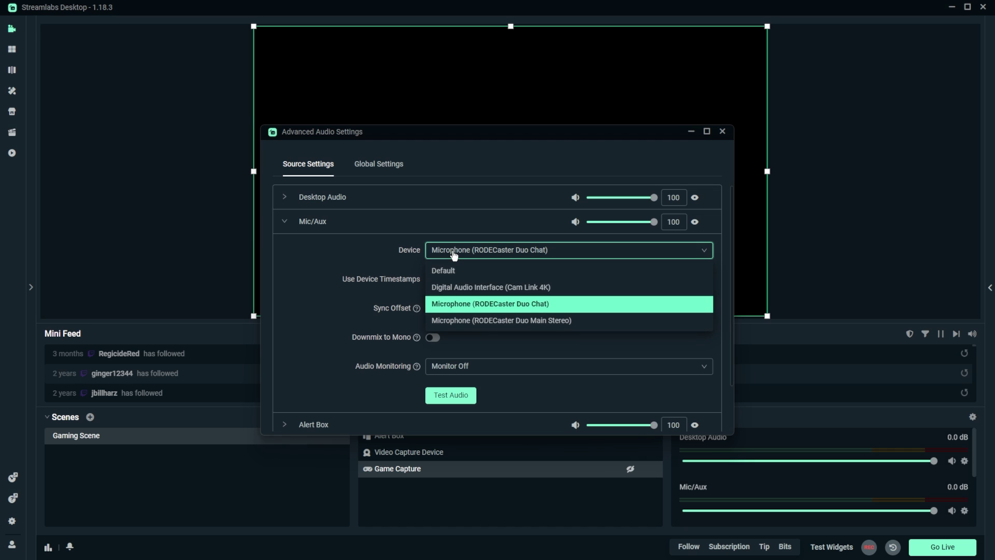
left_click(484, 321)
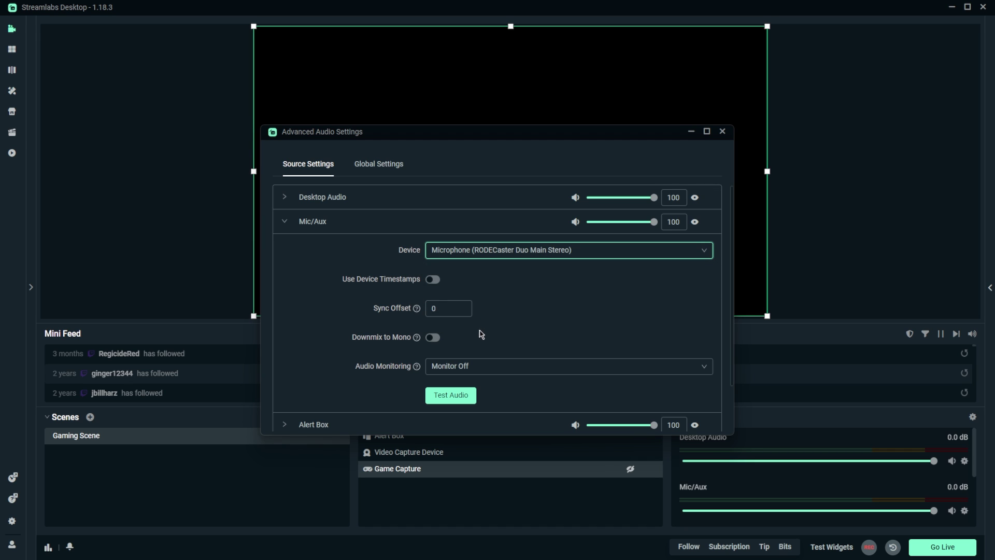
left_click(477, 372)
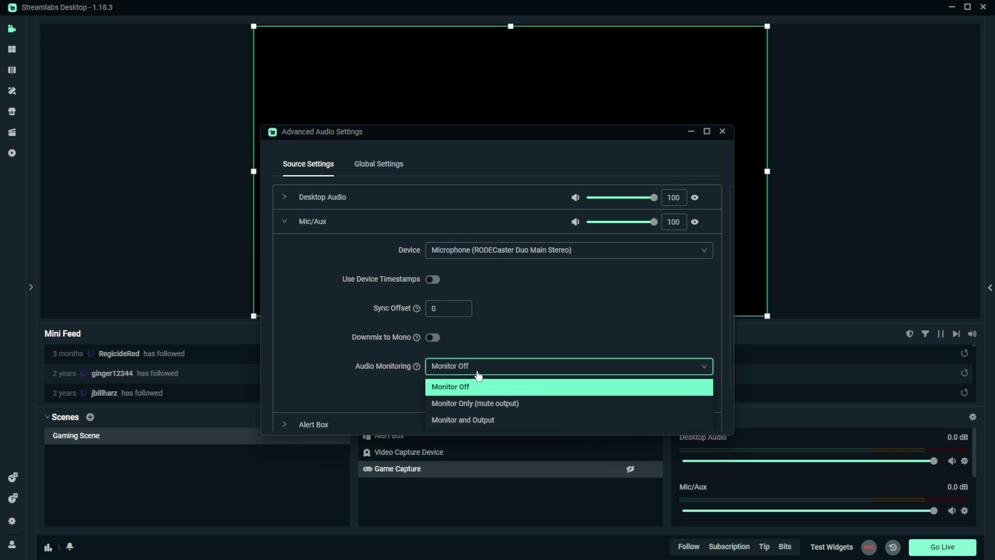
left_click(494, 419)
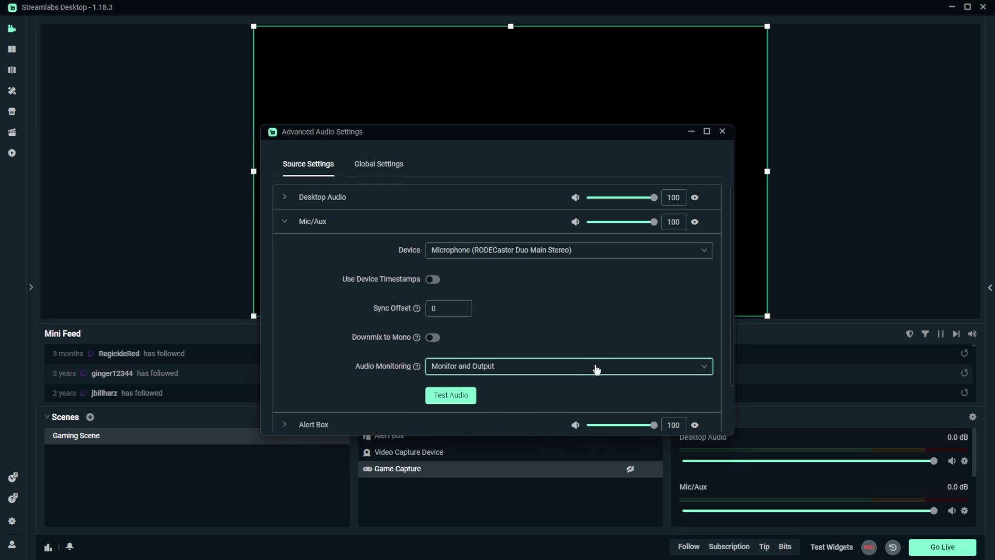
left_click(722, 132)
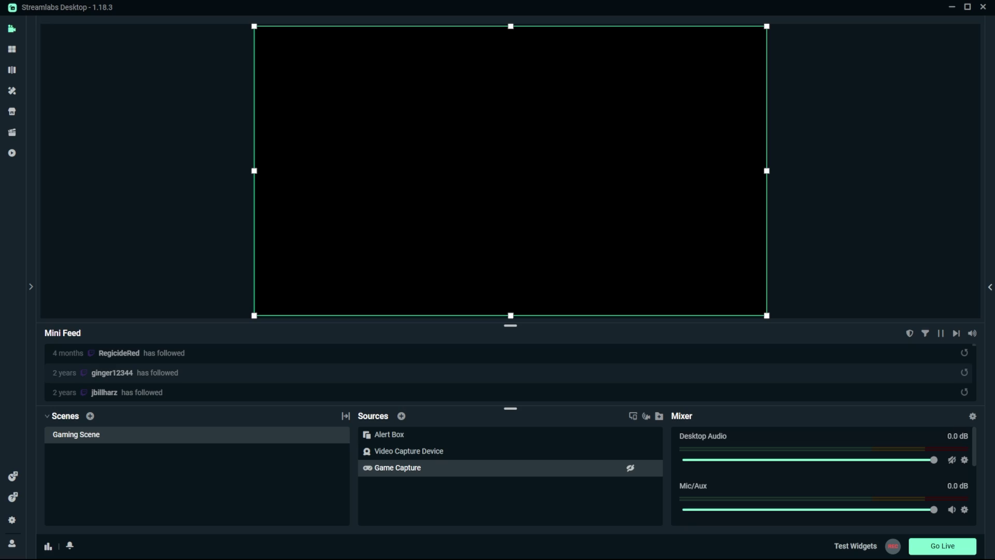
left_click(12, 520)
Set the Video output (scaled) resolution to 1280x720 and save the settings.
left_click(313, 206)
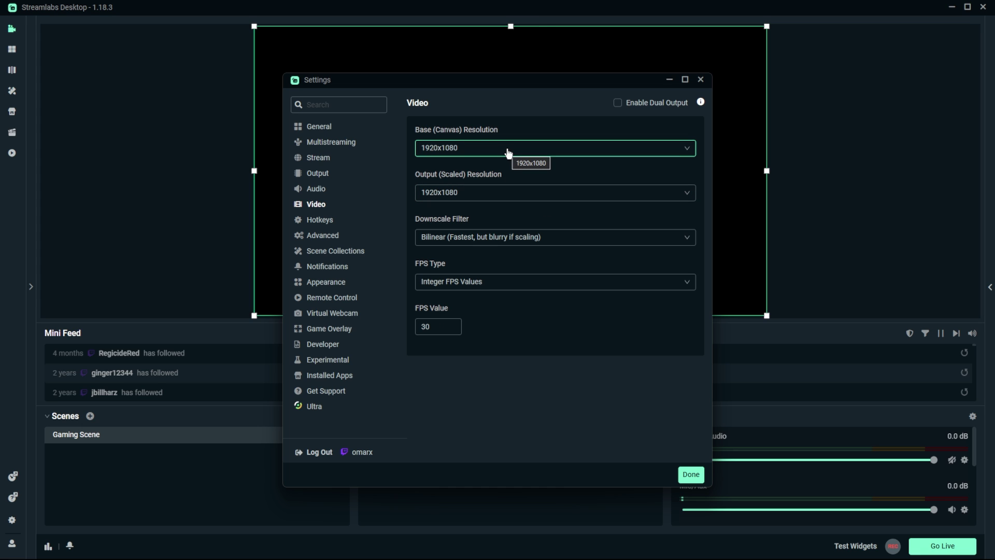
left_click(501, 201)
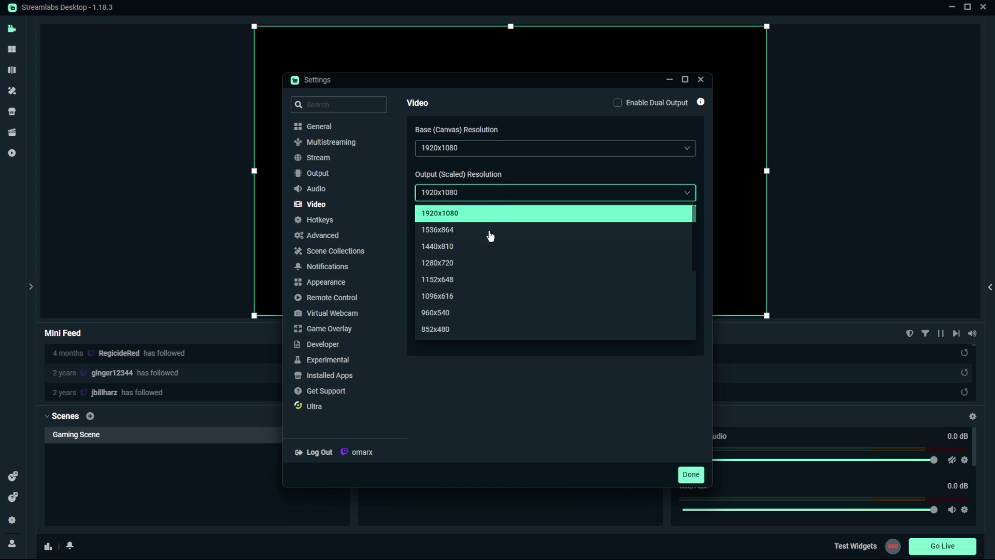
left_click(482, 263)
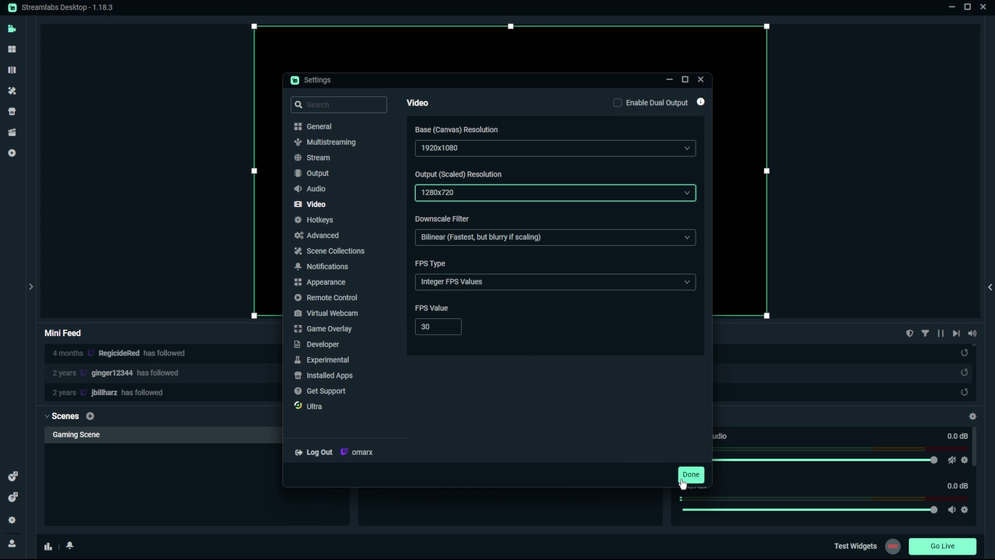
left_click(690, 475)
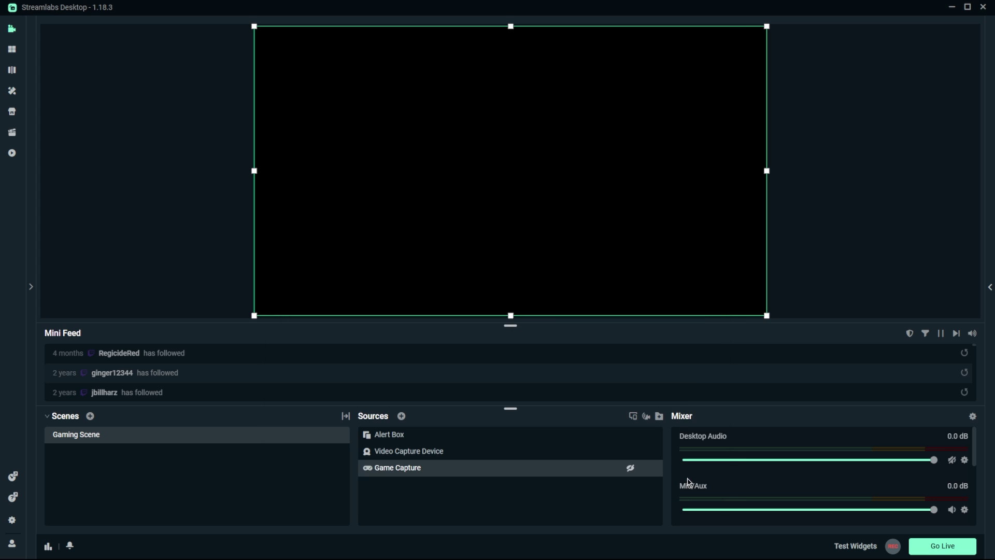
Fit the Game Capture source to the whole canvas with Transform > Fit to Screen.
left_click_drag(767, 316, 588, 209)
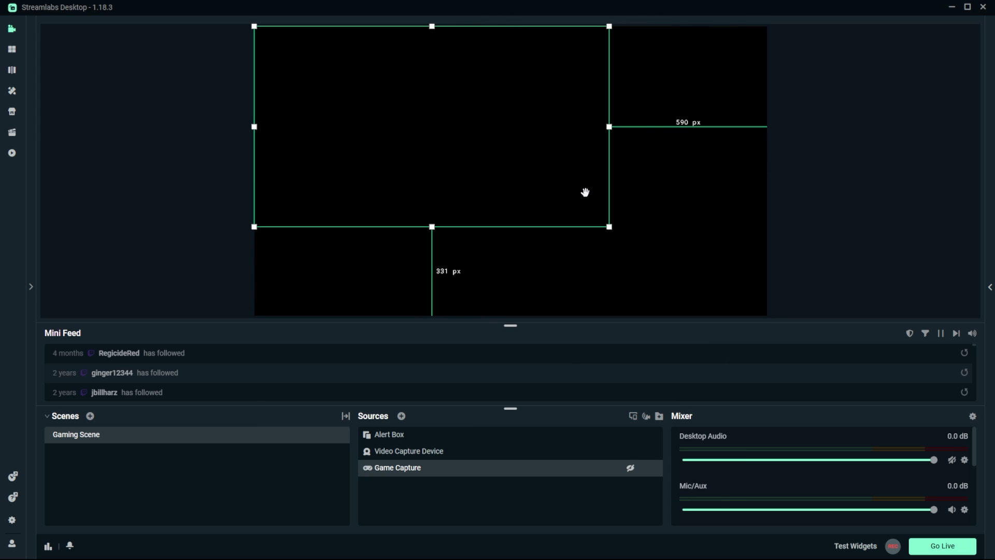
right_click(576, 189)
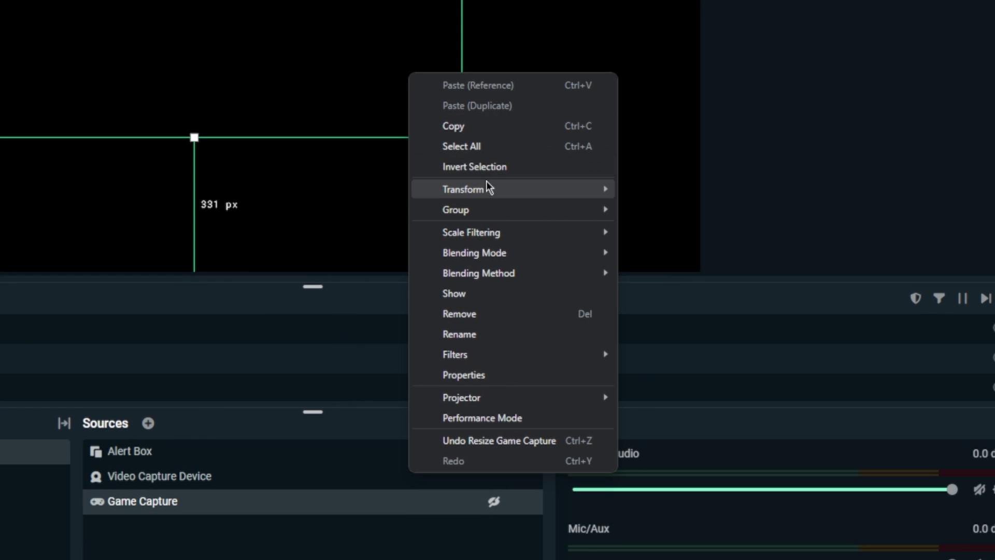
left_click(655, 252)
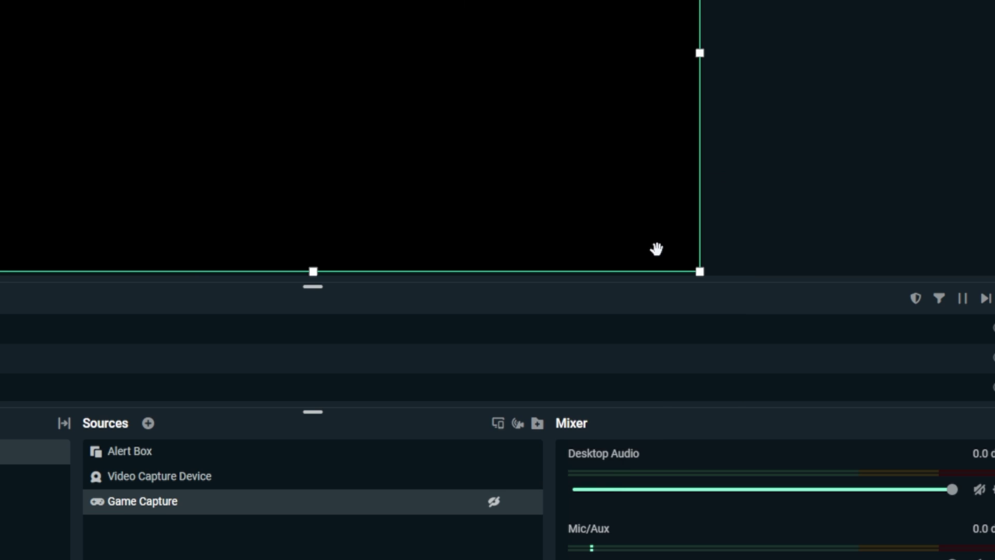
left_click(12, 520)
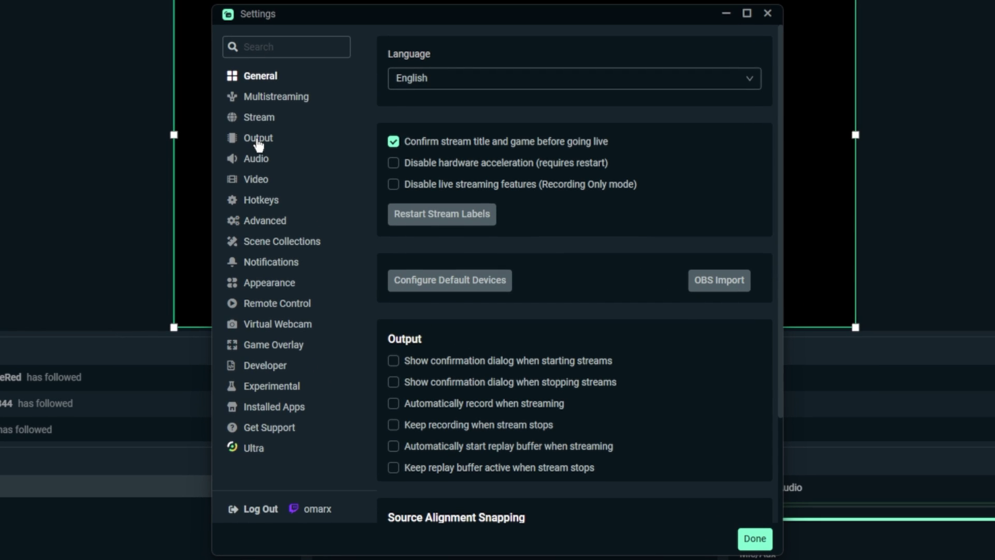
Switch the streaming encoder to NVIDIA NVENC H.264, stop enforcing service settings, and set bitrate 3000.
left_click(258, 139)
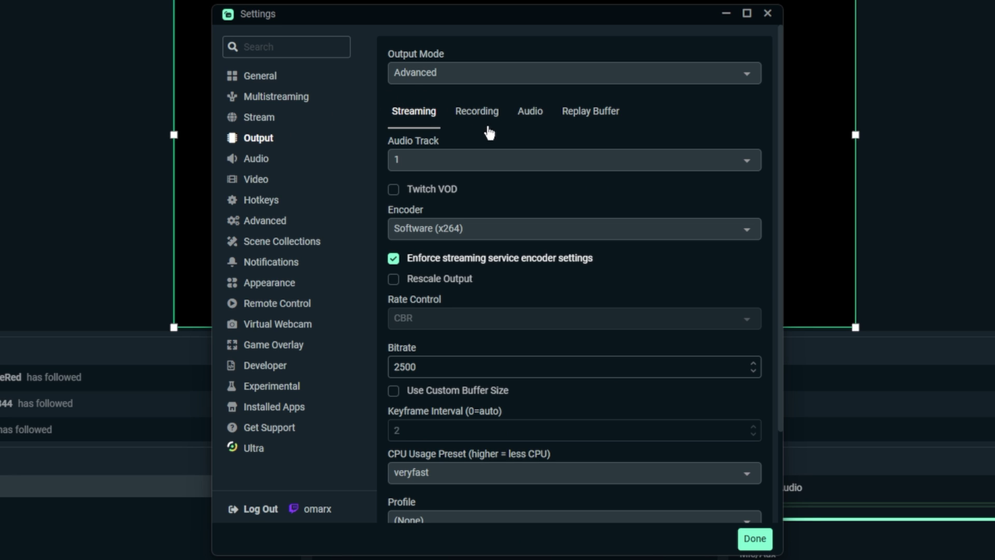
left_click(498, 226)
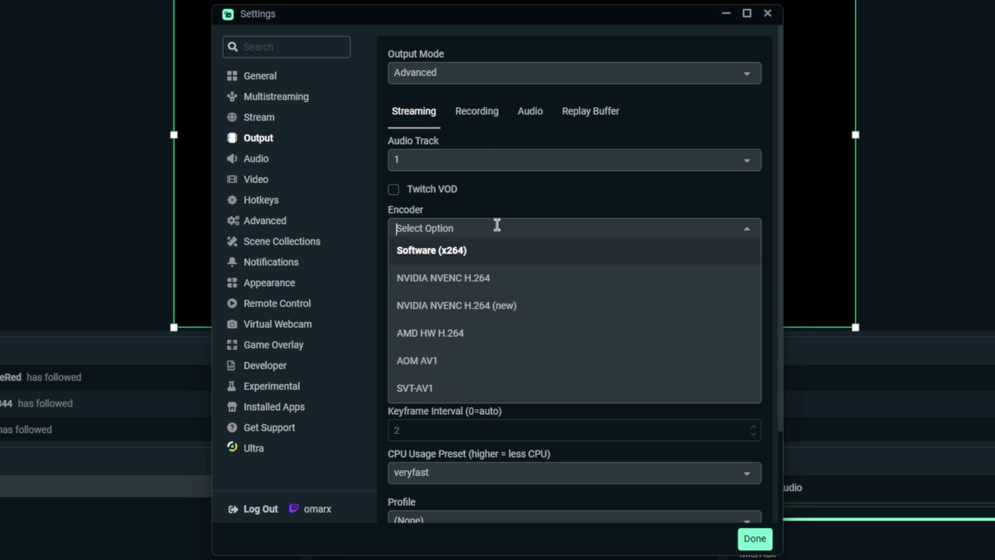
left_click(484, 280)
left_click(393, 258)
double_click(404, 366)
type("3000")
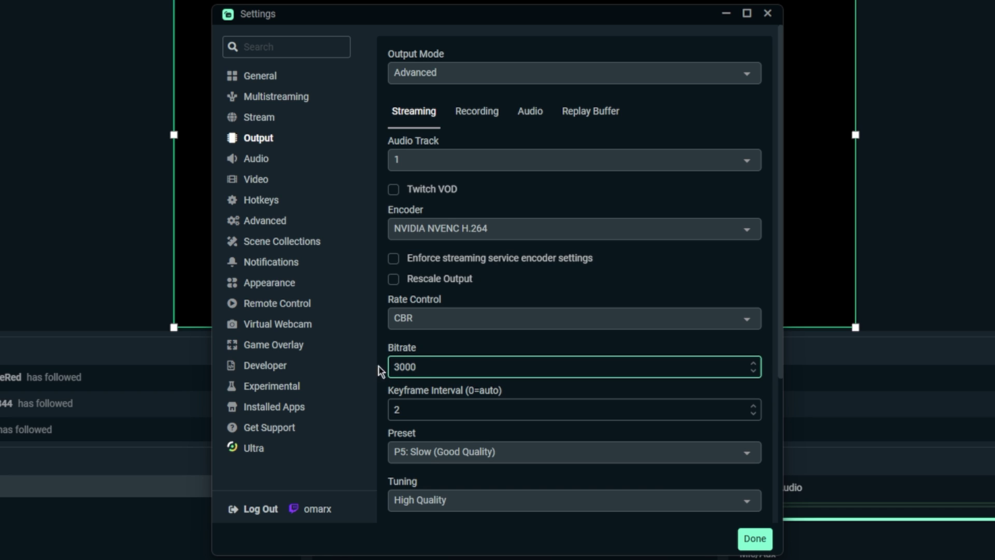
left_click(411, 390)
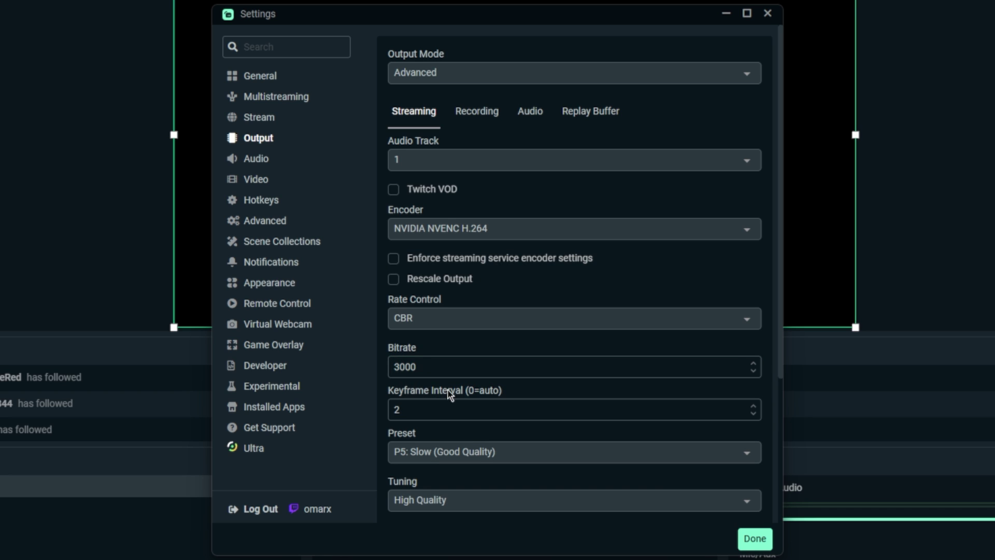
Keep rate control on CBR and choose the P4: Medium encoder preset.
scroll(456, 394, "down", 3)
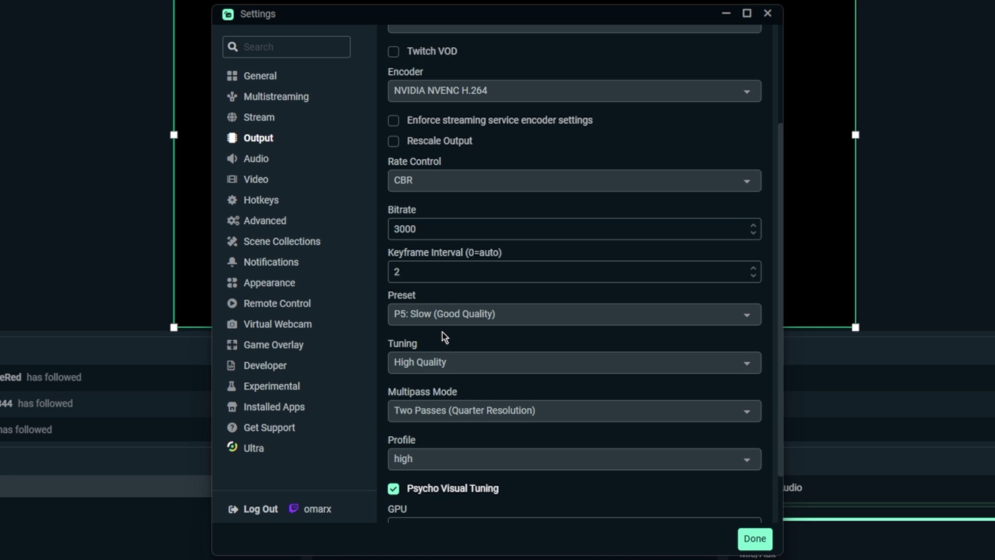
left_click(435, 182)
left_click(431, 207)
left_click(448, 316)
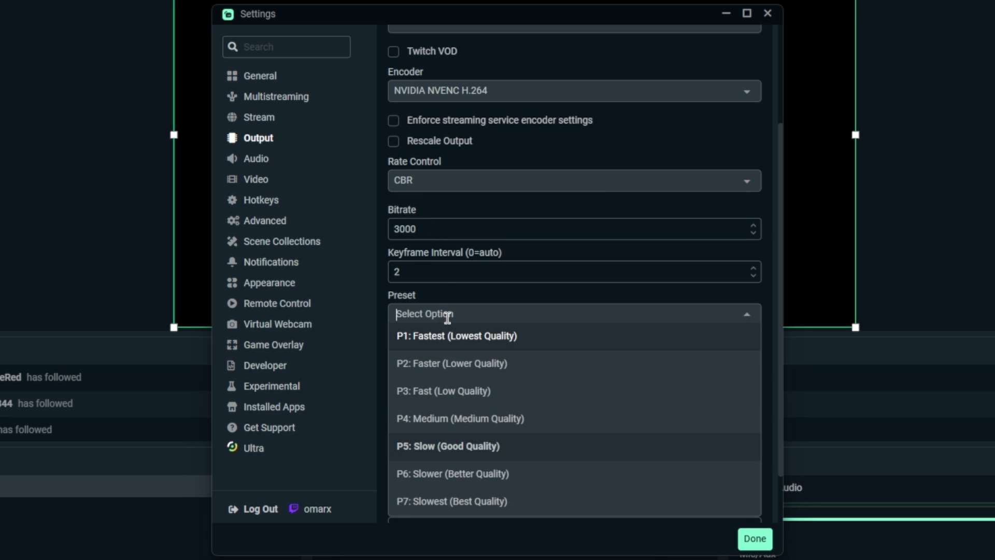
left_click(456, 417)
scroll(451, 371, "down", 1)
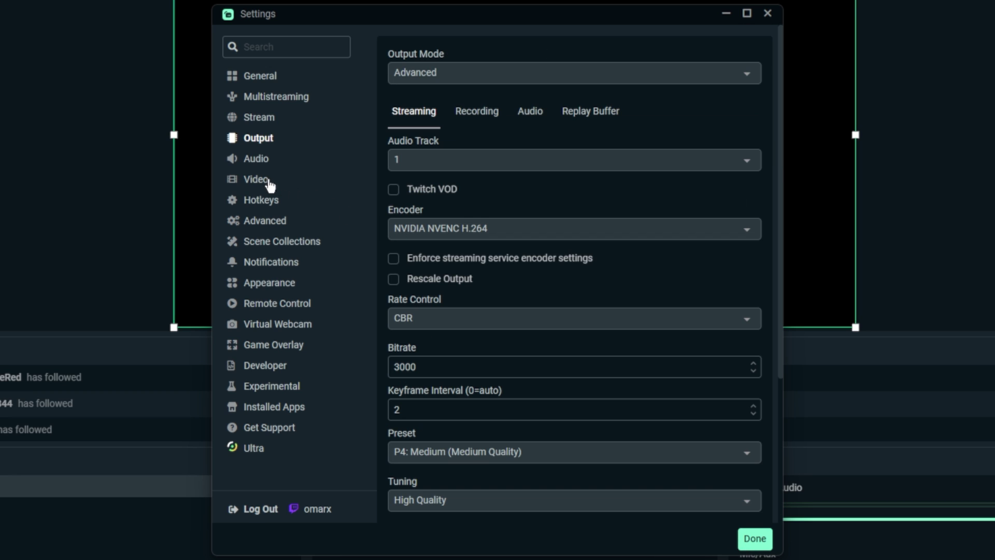
Confirm the video FPS stays at 30, then save and close Settings with Done.
left_click(266, 182)
double_click(428, 342)
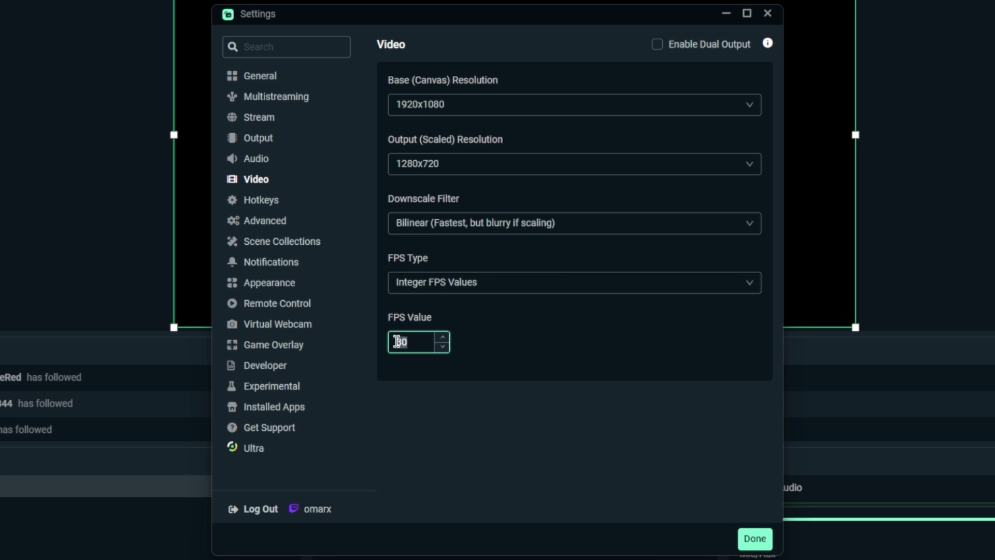
left_click(430, 374)
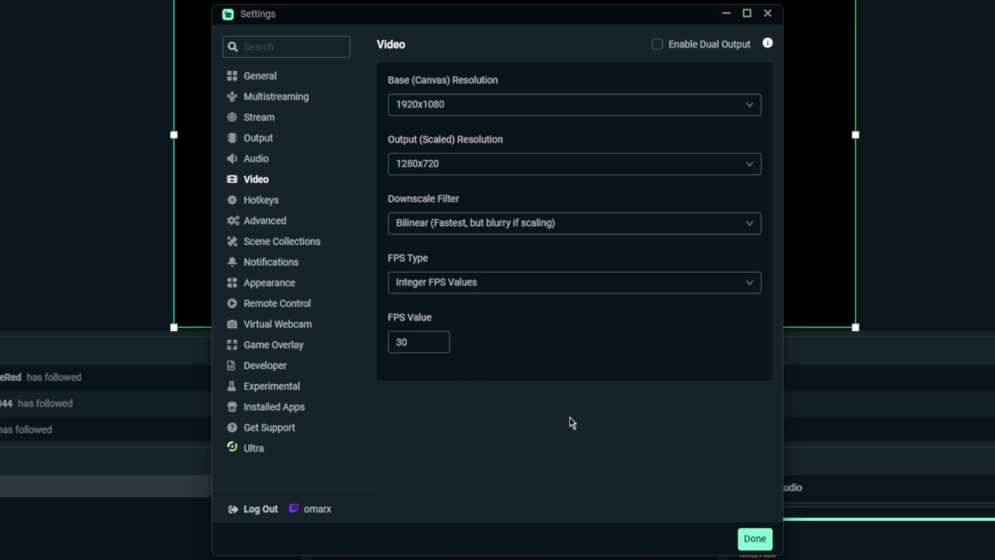
left_click(755, 539)
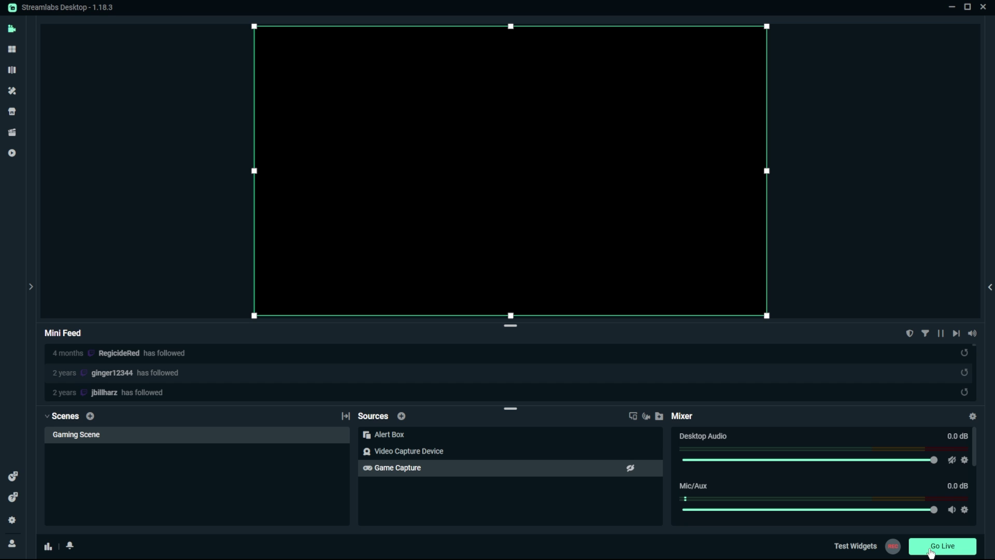
Start a short test recording with REC and stop it again.
left_click(893, 547)
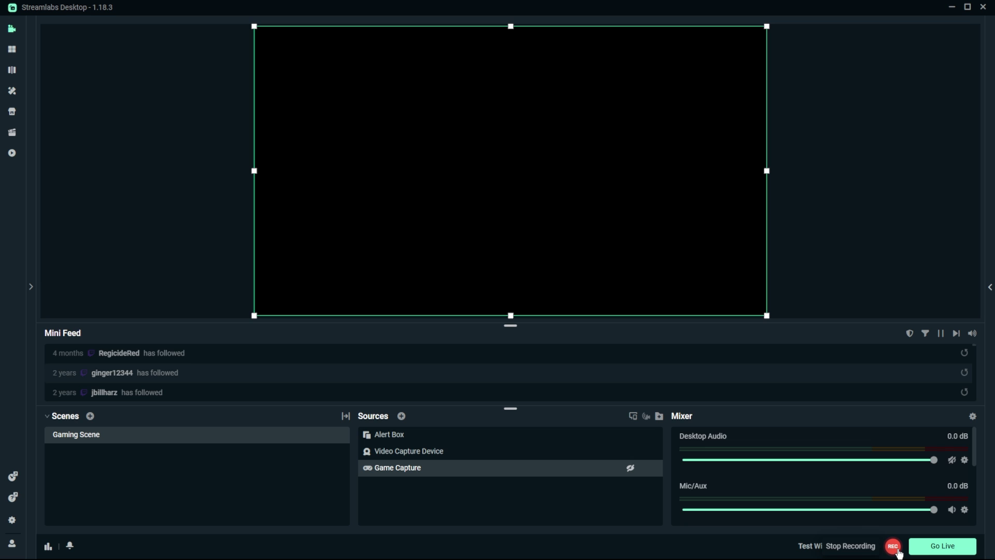
left_click(893, 546)
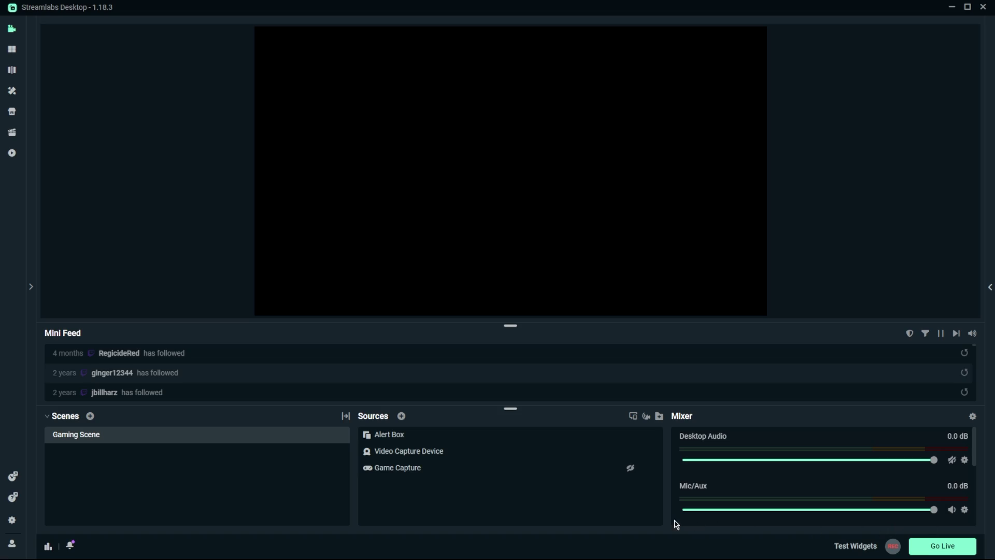
Open the Alert Box source's Properties and show the Follow alert settings.
right_click(396, 440)
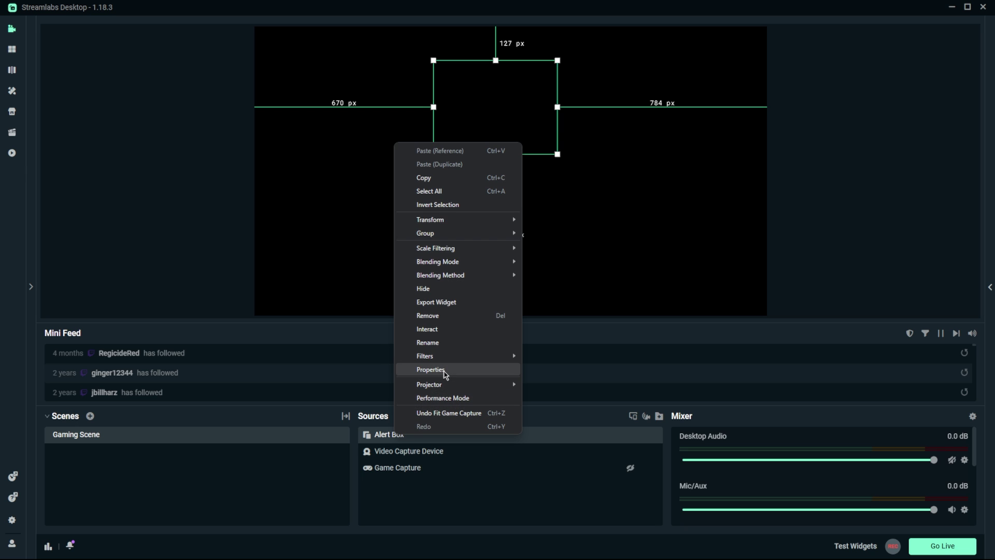
left_click(444, 372)
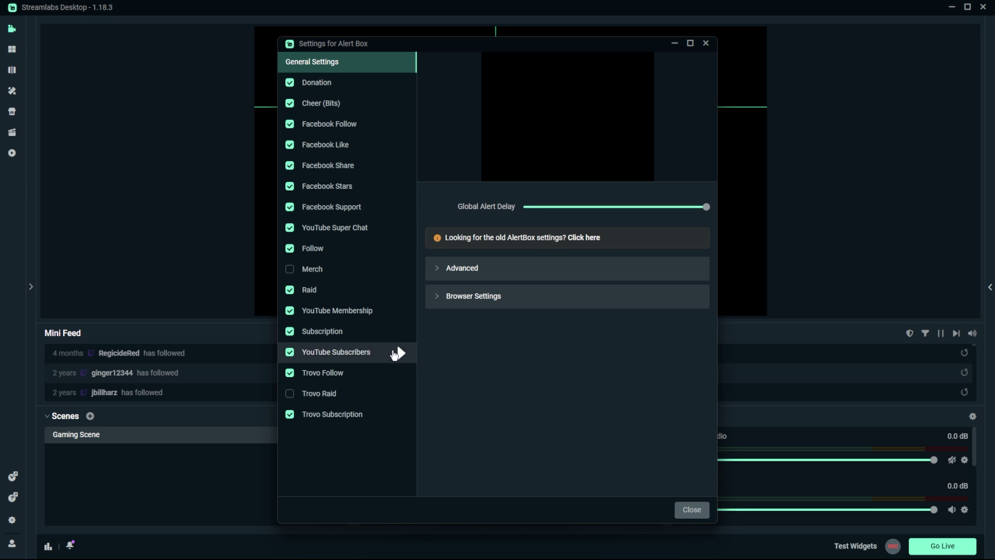
left_click(332, 249)
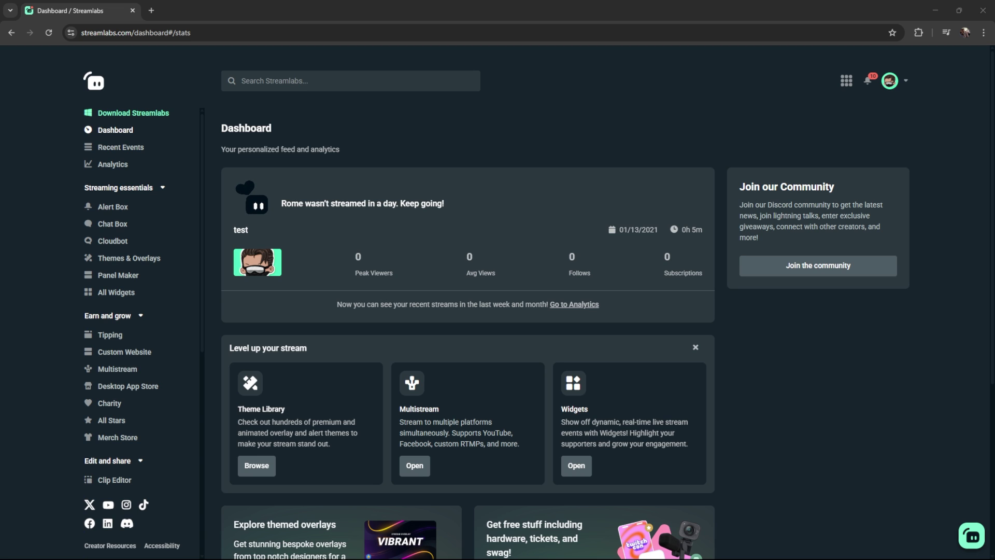
Open the dashboard's Alert Box page and review the connected streaming platforms before closing the overview.
left_click(112, 207)
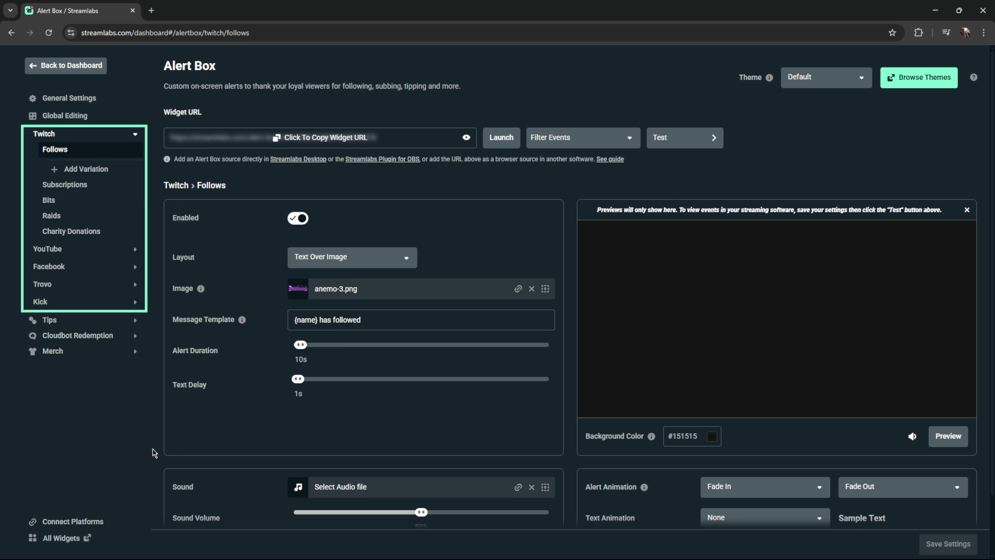
left_click(97, 528)
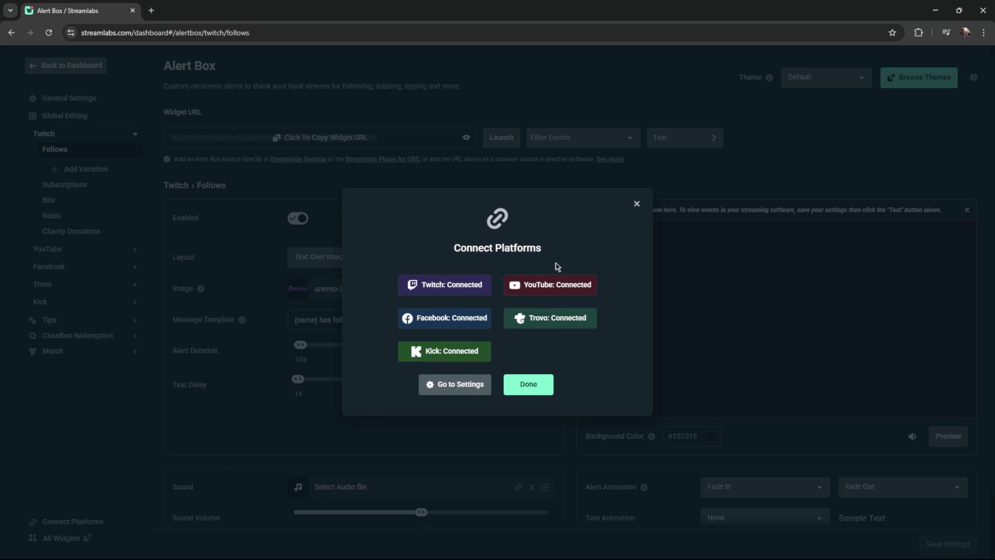
left_click(636, 205)
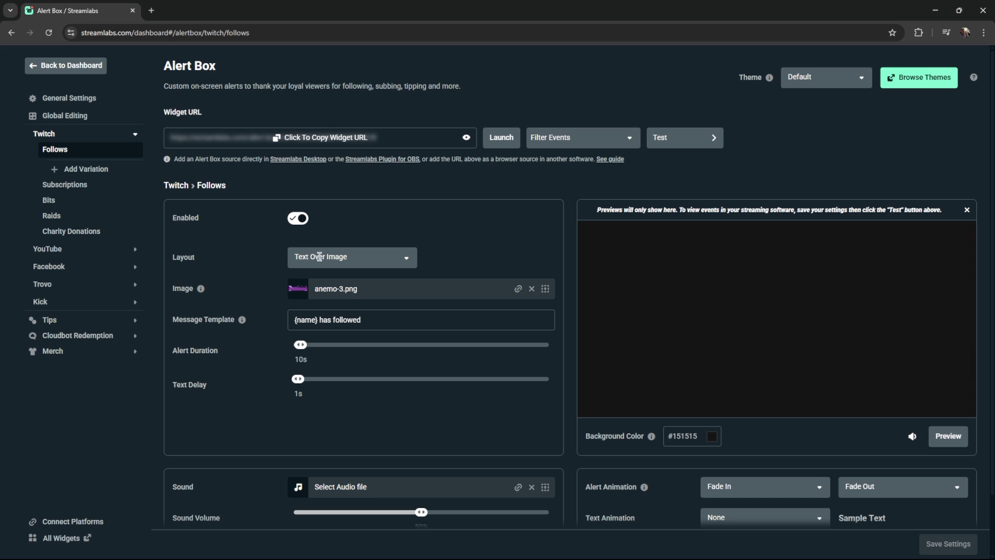
Browse the media gallery, then close it leaving anemo-3.png as the Follows alert image.
left_click(545, 289)
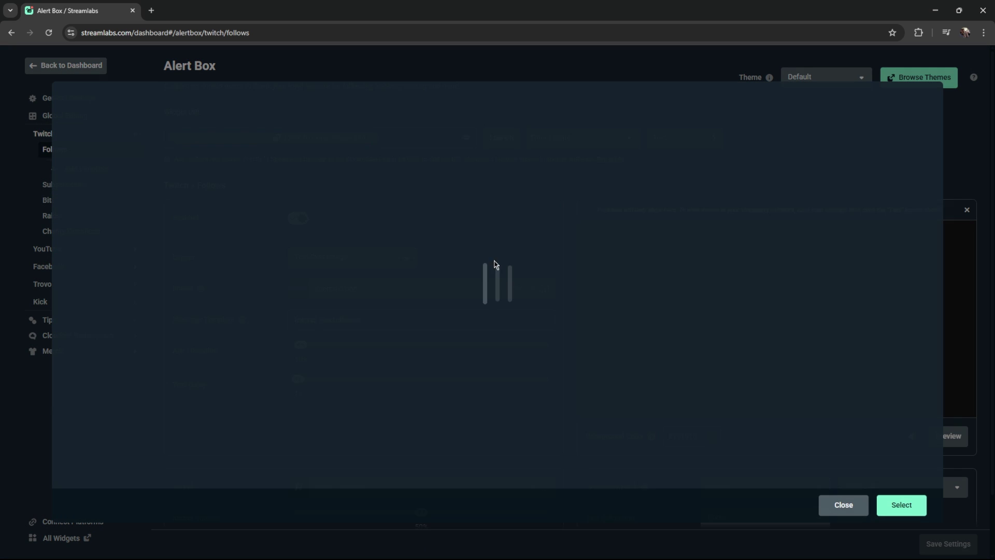
scroll(411, 293, "down", 1)
scroll(411, 292, "down", 4)
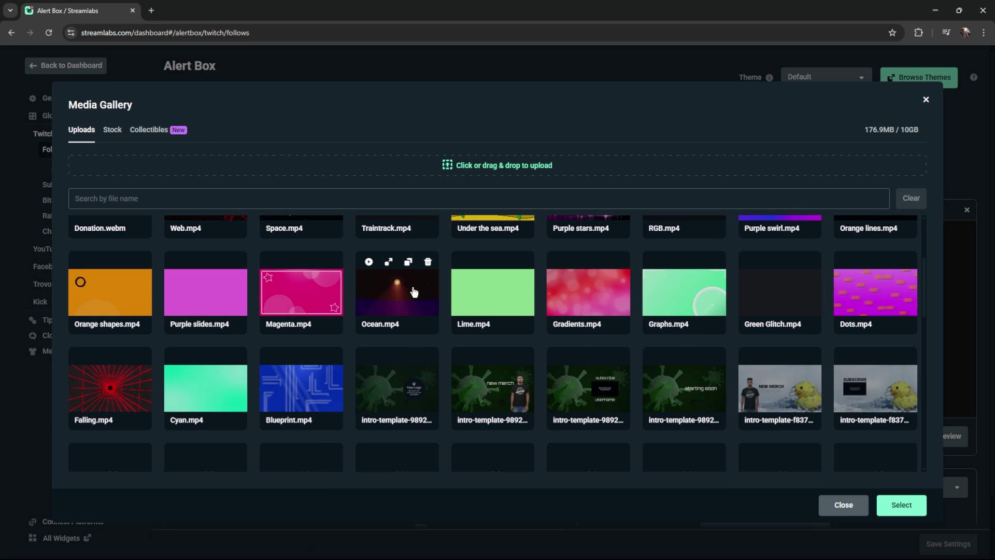
scroll(405, 317, "up", 4)
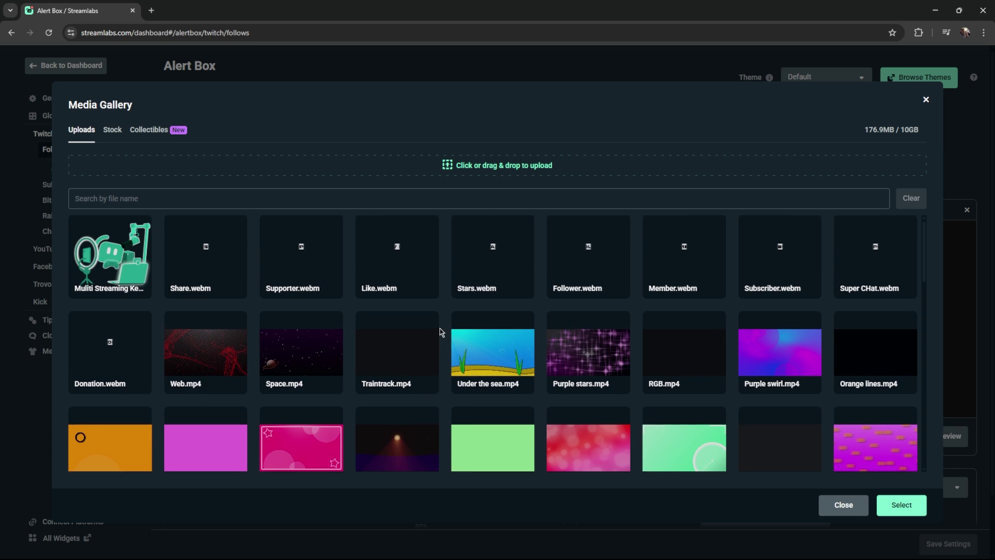
left_click(926, 99)
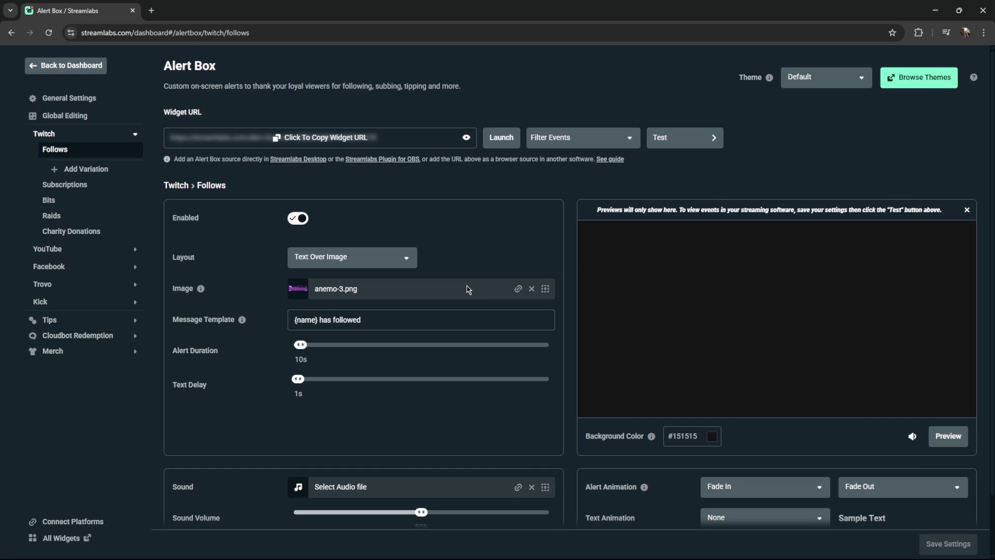
scroll(532, 407, "down", 2)
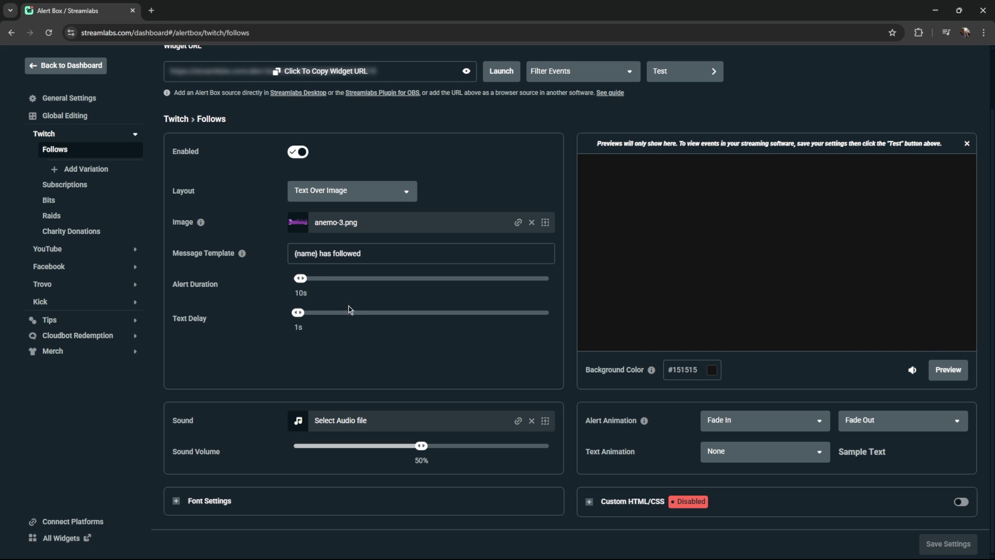
scroll(350, 309, "up", 2)
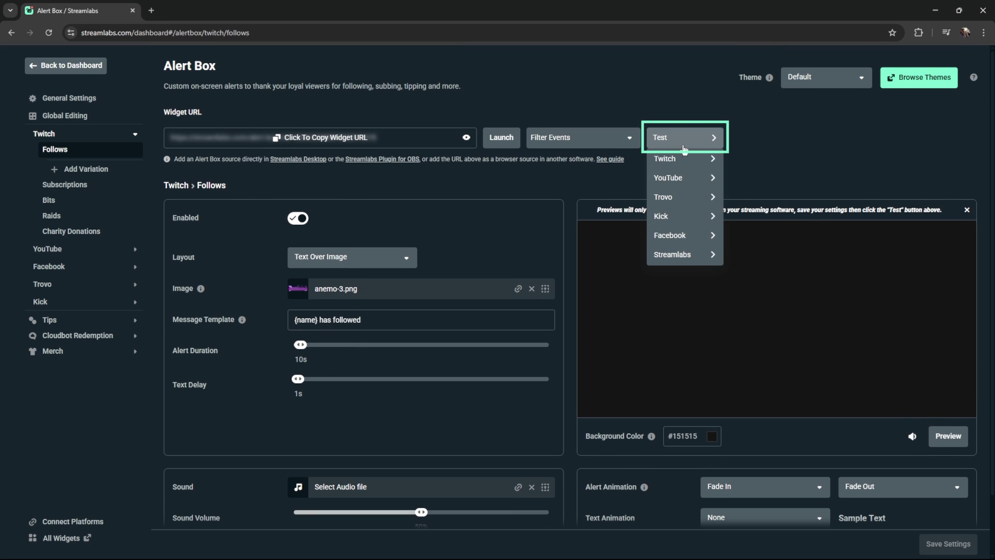
Send a test Twitch follow alert, raise Text Delay from 1s to 2s, and save the settings.
mouse_move(674, 161)
left_click(746, 162)
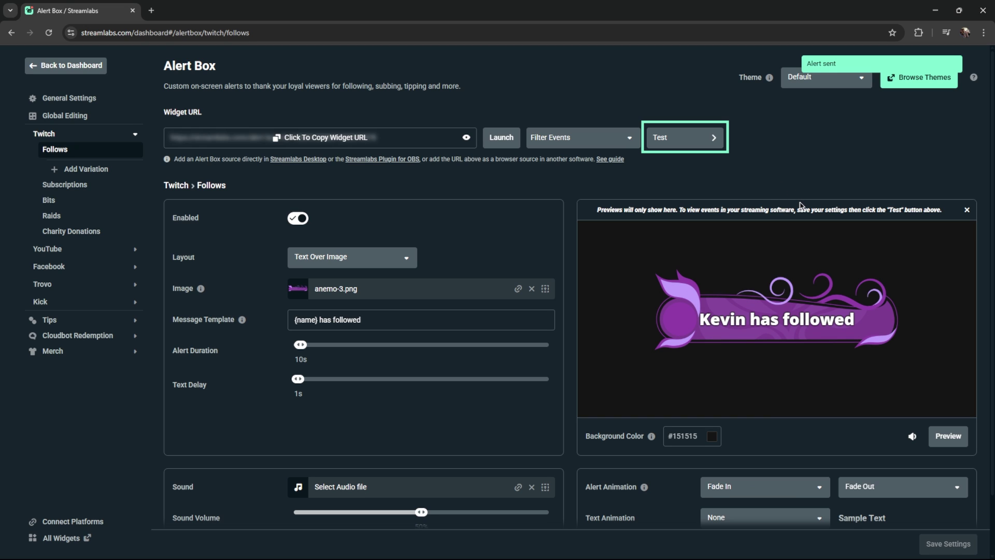
left_click_drag(298, 380, 304, 386)
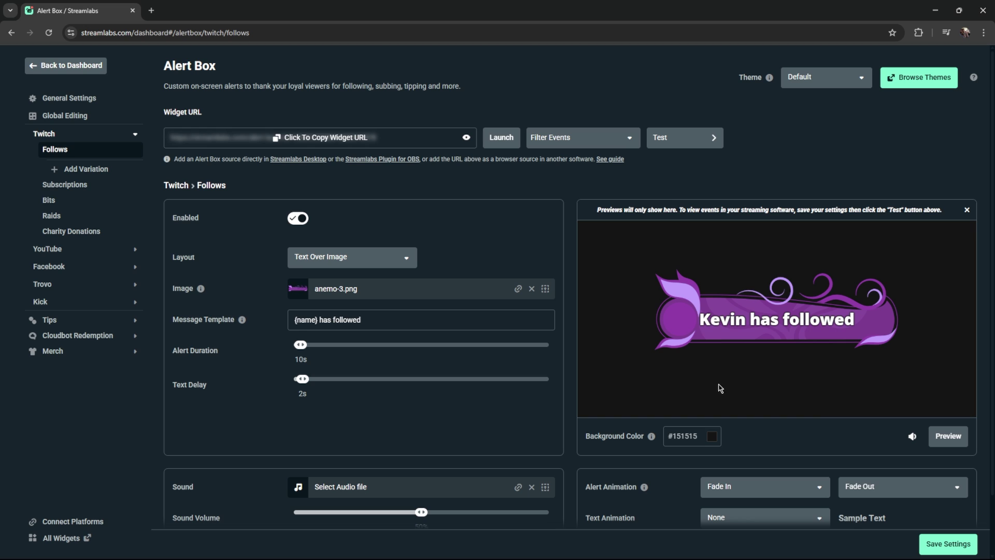
left_click(930, 542)
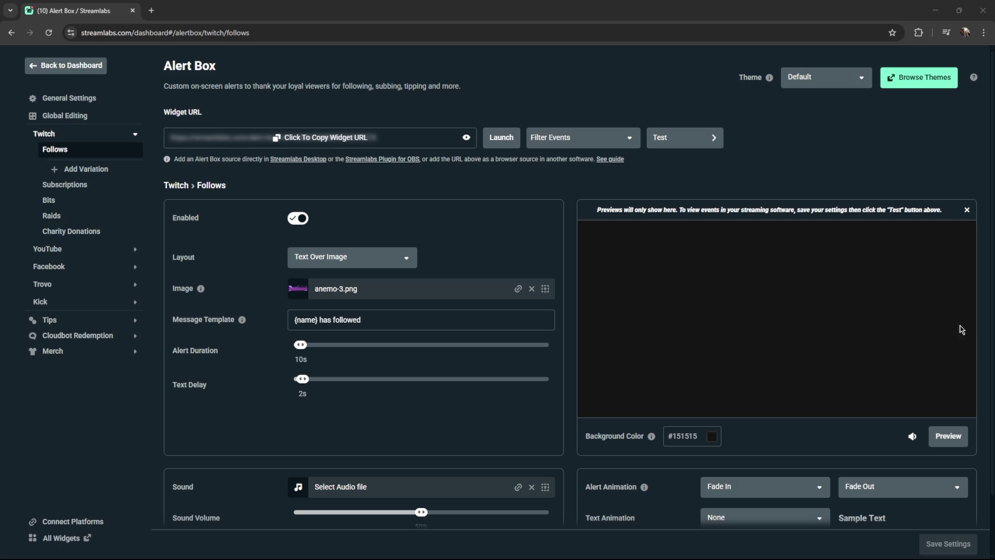
left_click(913, 79)
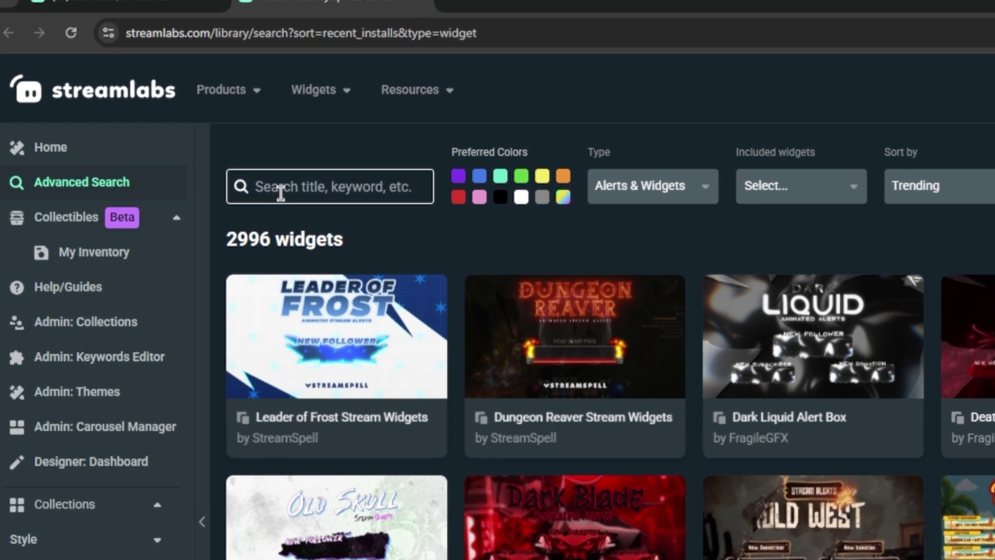
Search 'Free' and install the Darken Widgets theme collection, then return to the Alert Box tab.
type("Free")
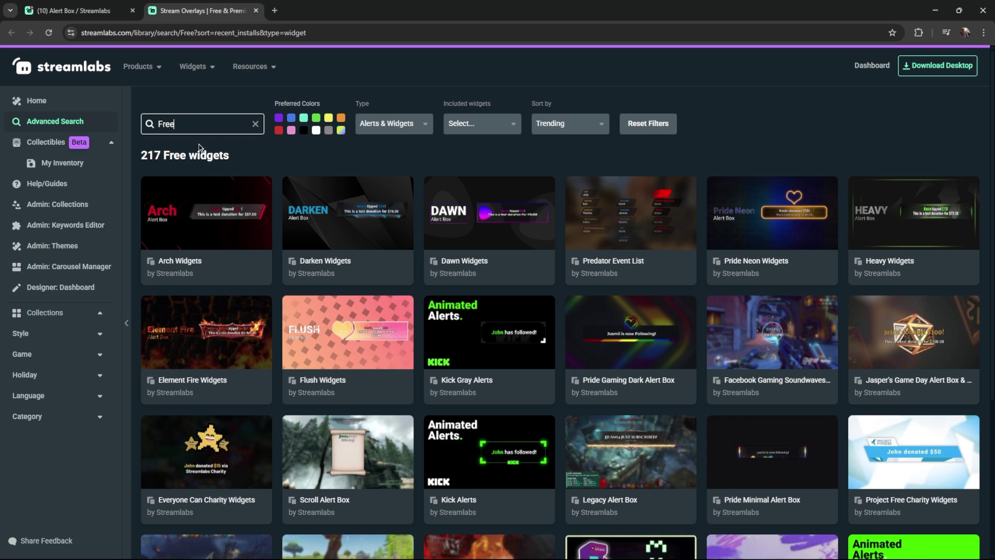
left_click(367, 242)
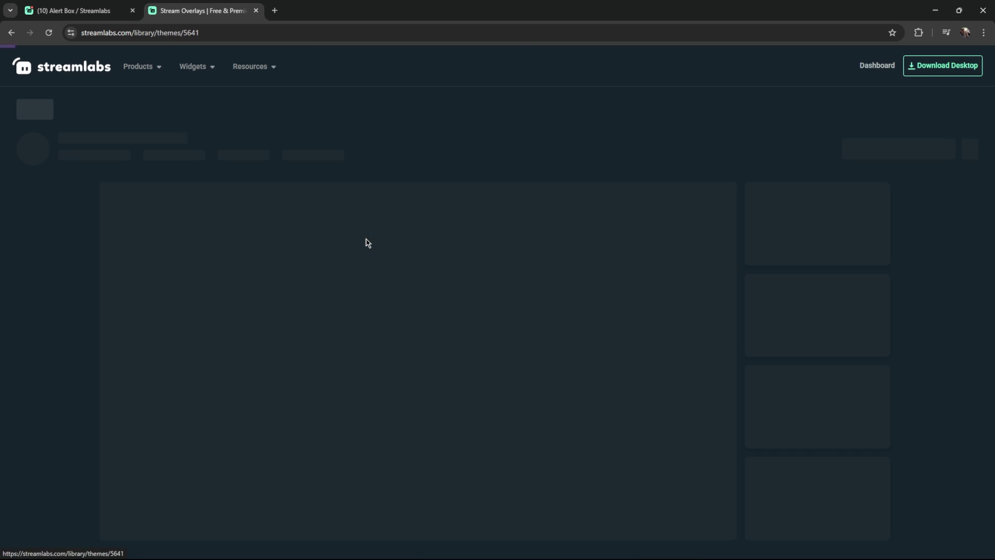
left_click(873, 154)
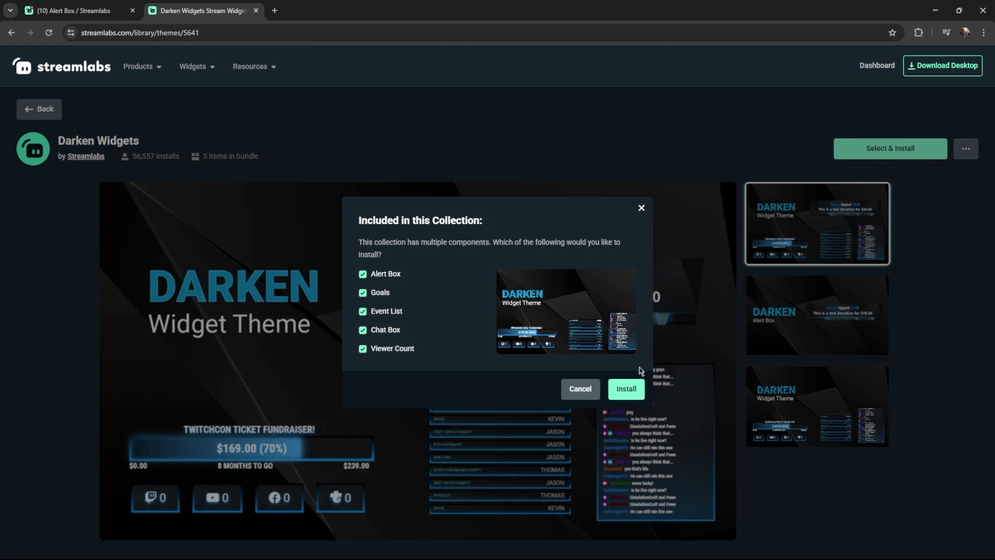
left_click(627, 390)
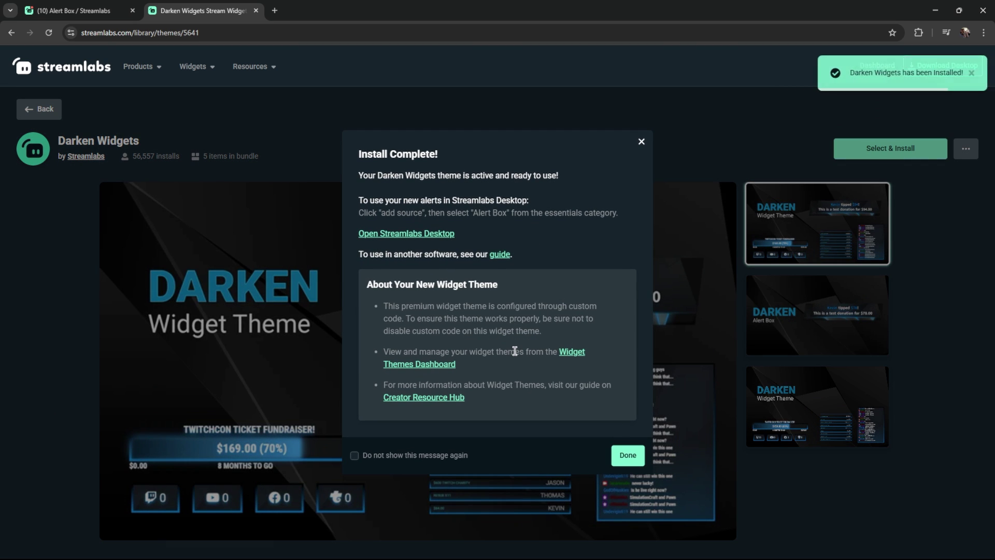
left_click(626, 393)
left_click(76, 10)
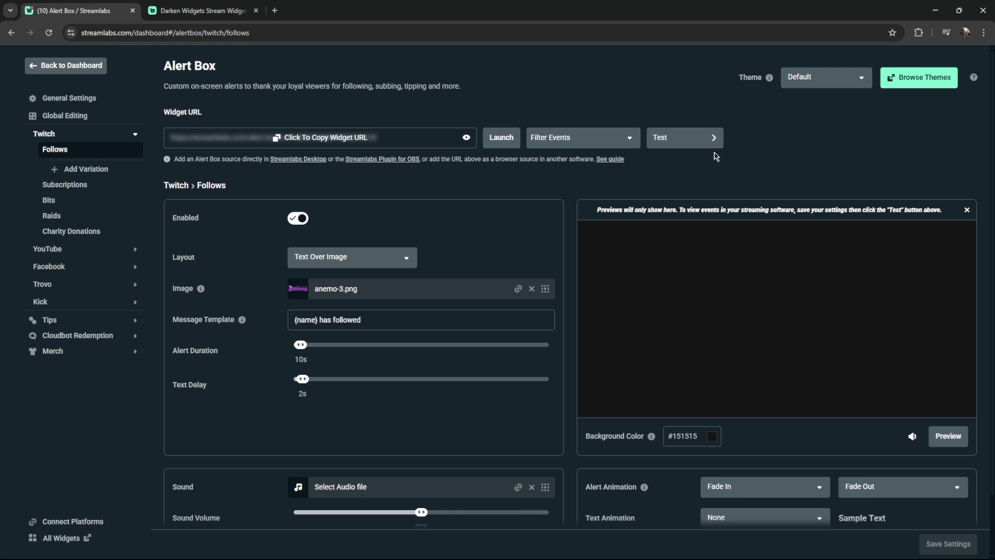
Choose Dawn Widgets from the Alert Box Theme dropdown.
left_click(858, 81)
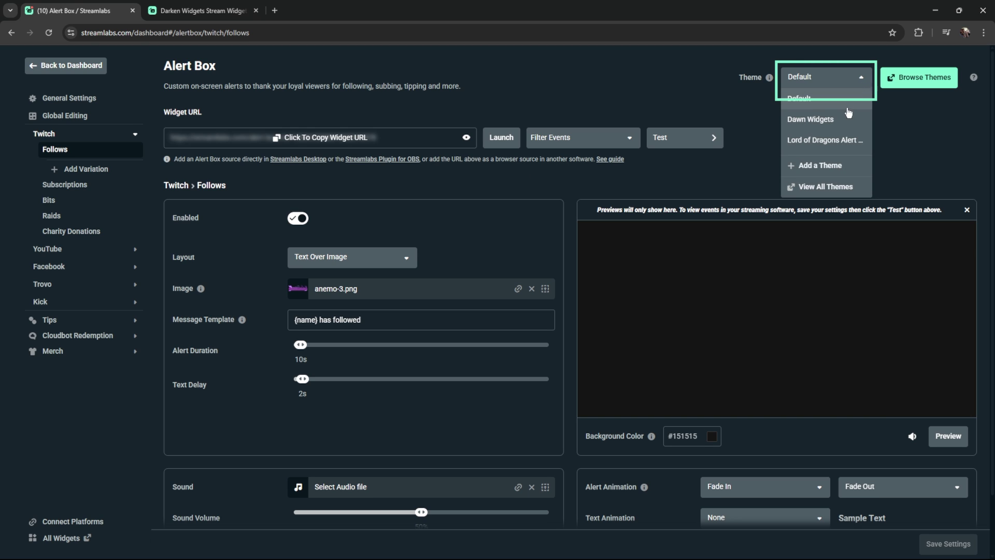
left_click(845, 118)
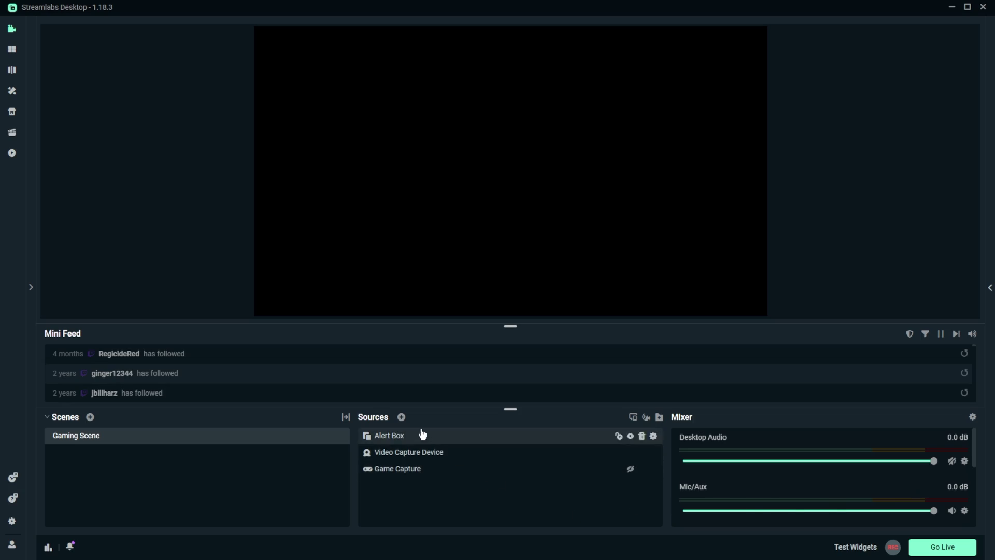
Add a Chat Box widget source from the Widgets list to Gaming Scene with its default name.
left_click(401, 418)
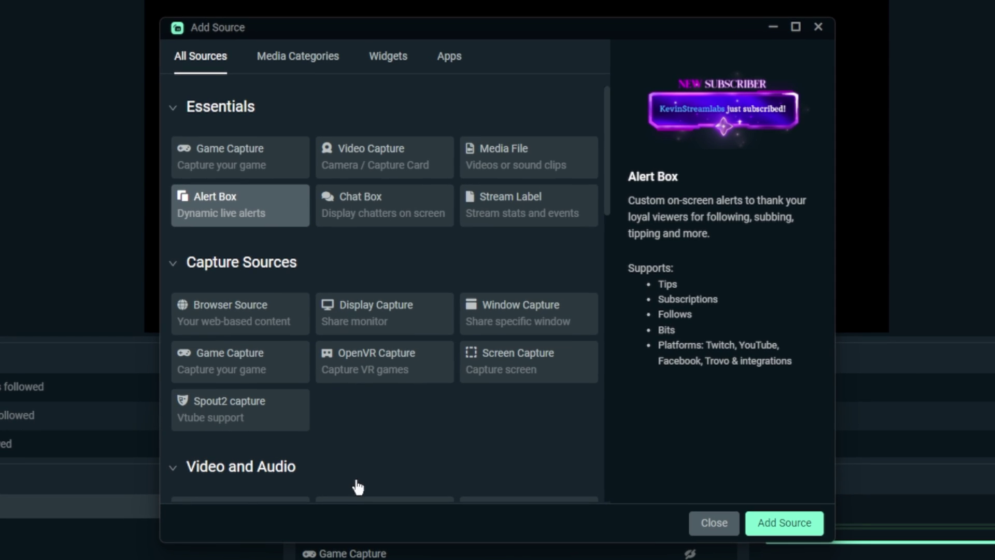
left_click(385, 67)
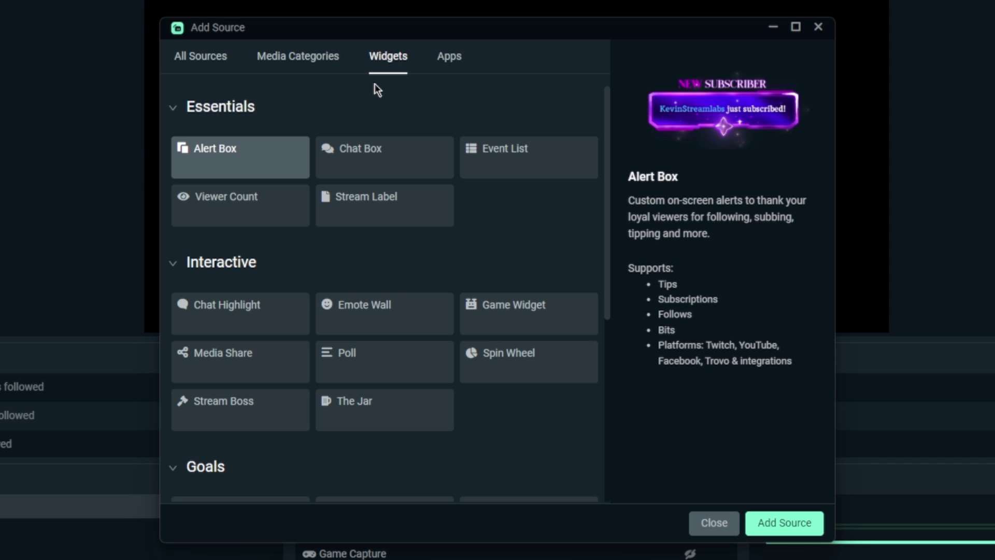
left_click(402, 159)
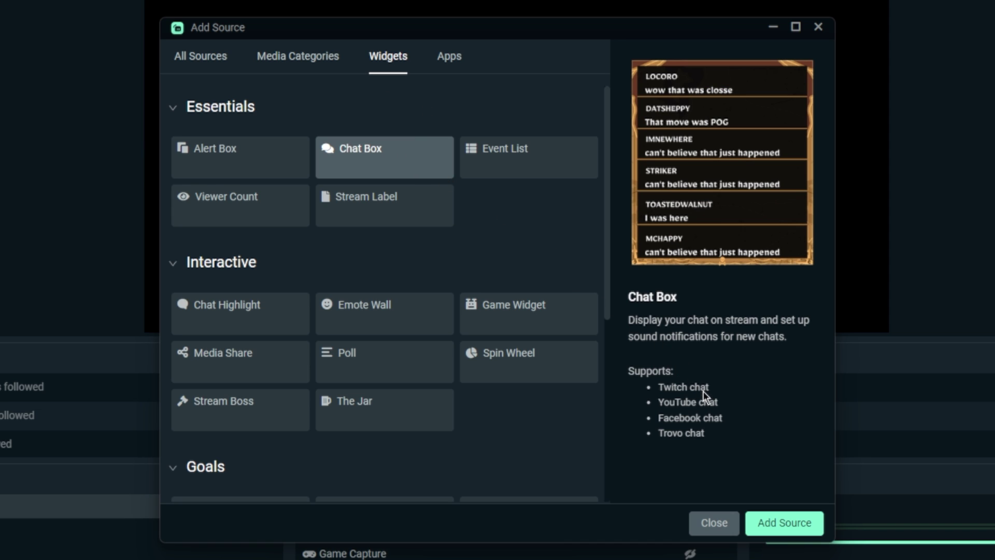
left_click(784, 522)
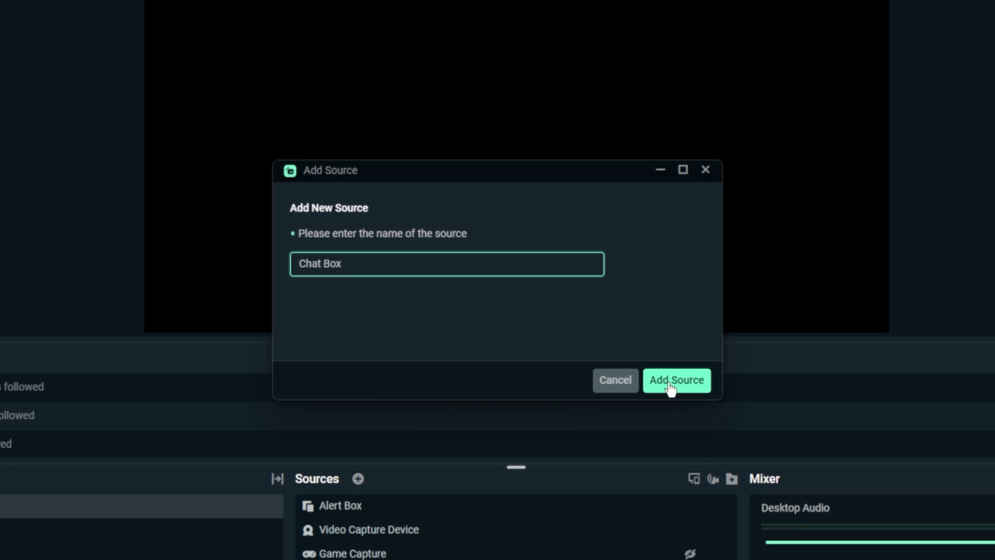
left_click(671, 387)
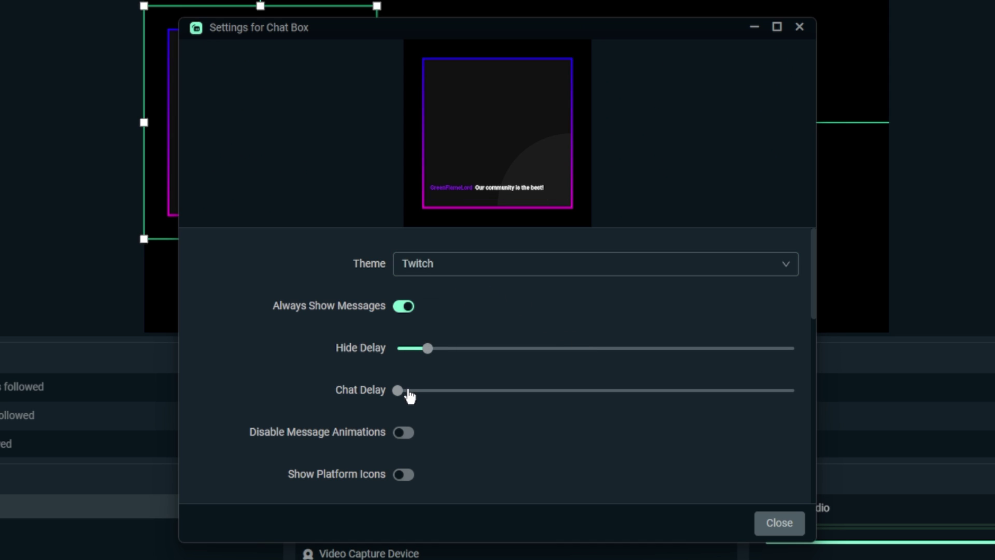
Close the Chat Box settings and drag the Chat Box to the canvas's lower-right corner.
mouse_move(404, 400)
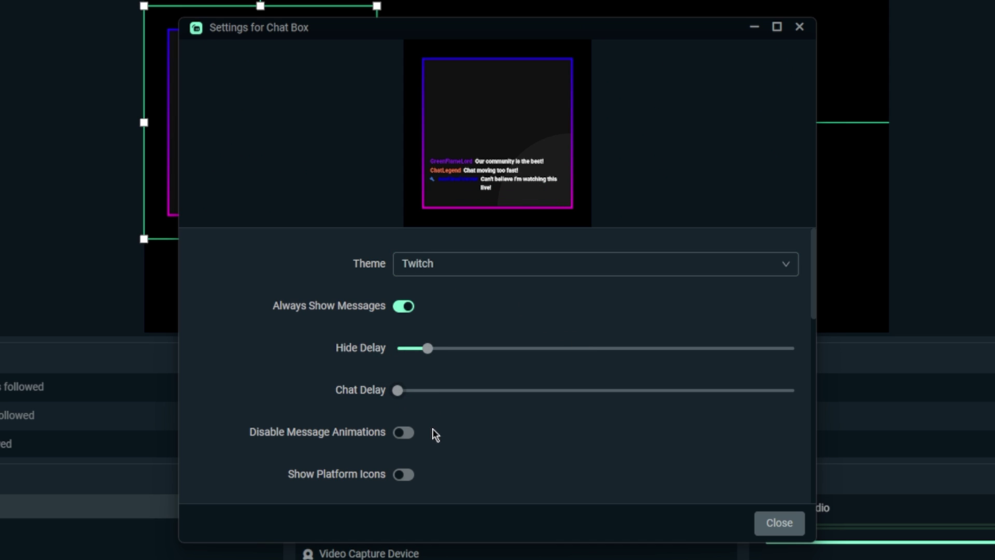
scroll(451, 420, "down", 3)
scroll(427, 404, "down", 3)
left_click(783, 530)
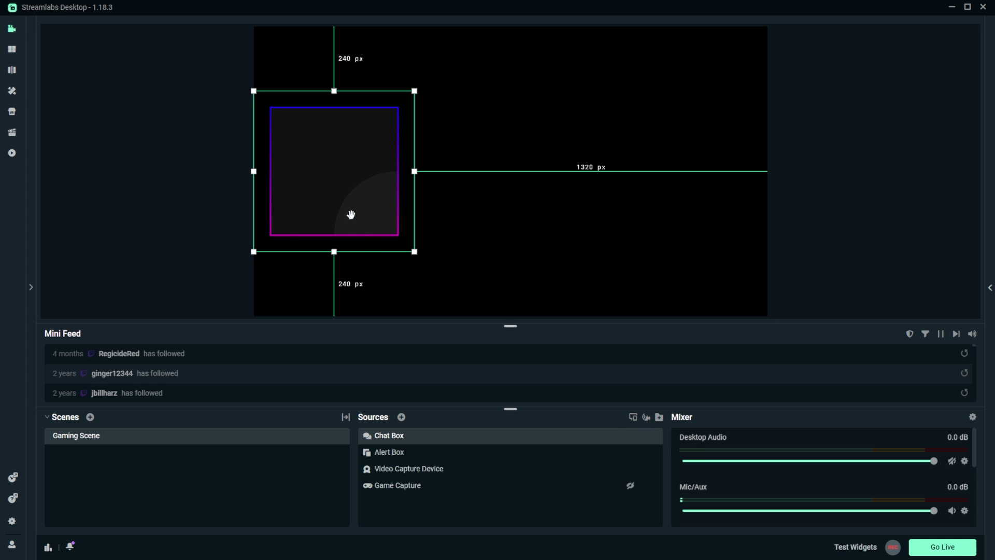
left_click_drag(351, 214, 704, 271)
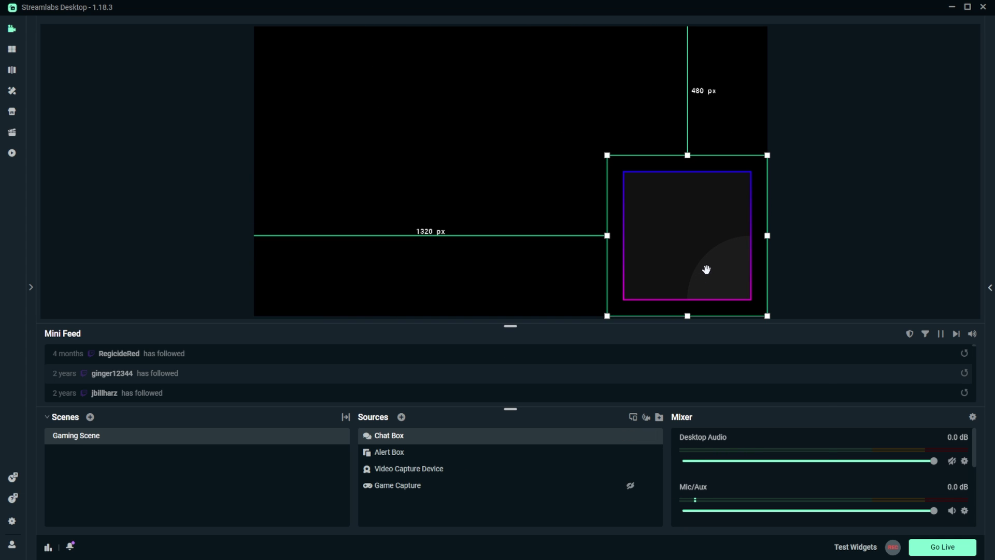
Open the Chat Box source's properties, scroll through them, and close them.
right_click(705, 271)
left_click(744, 497)
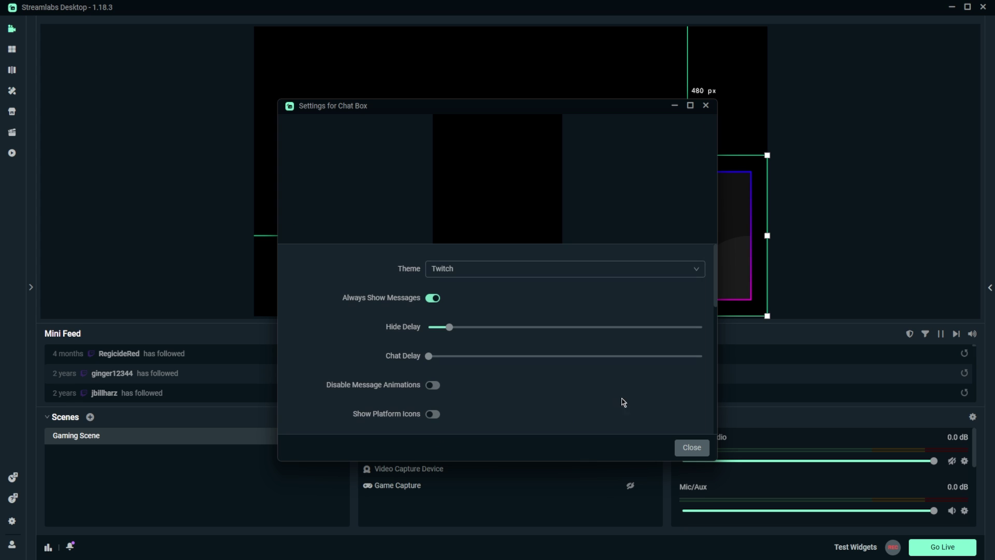
scroll(487, 372, "down", 5)
scroll(487, 372, "down", 5)
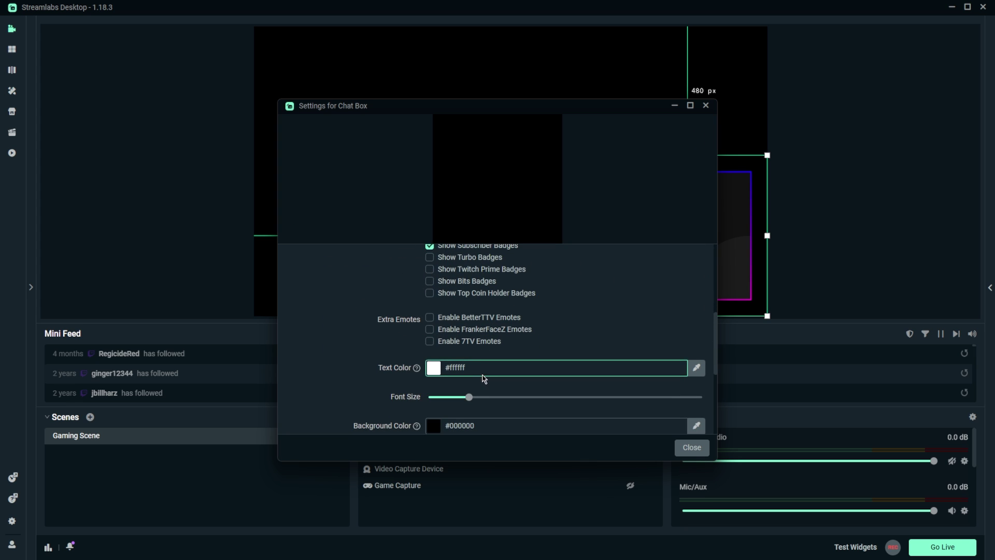
left_click(692, 448)
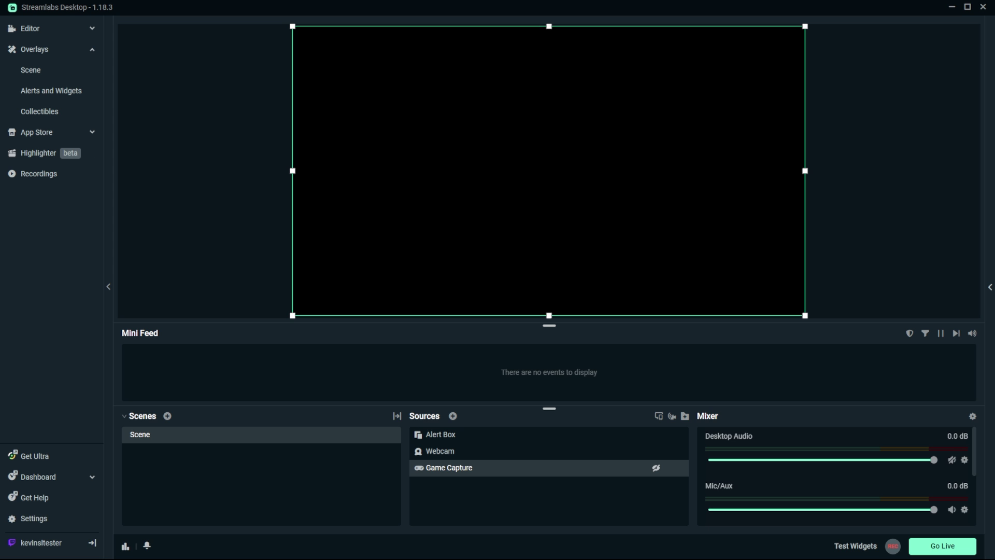
Search the overlay store for 'Free' and install the Streamlabs Neon overlay.
left_click(38, 75)
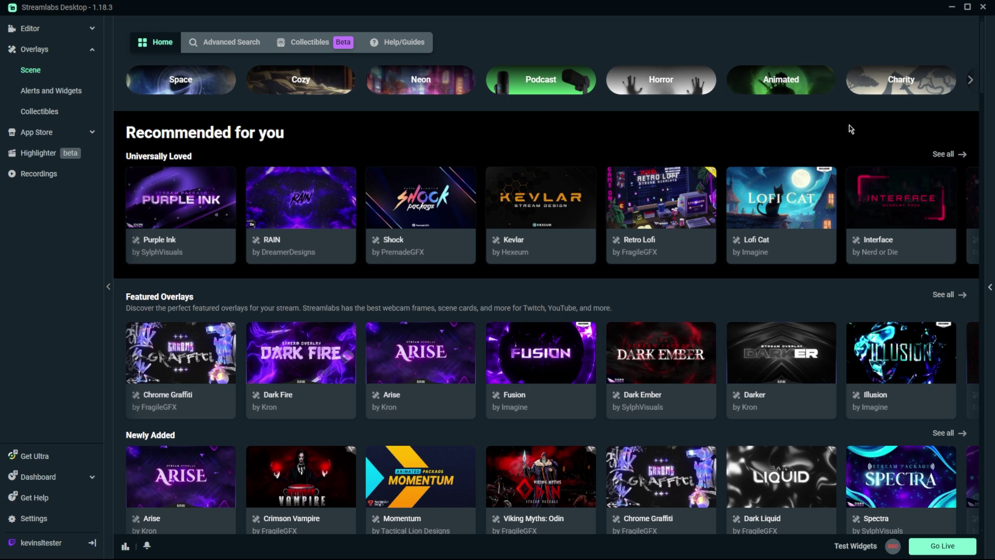
left_click(218, 50)
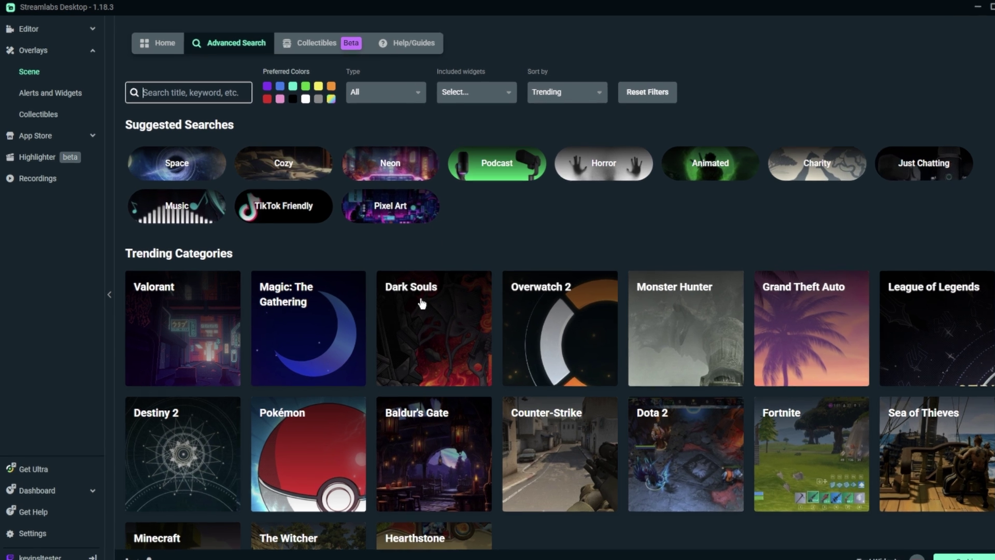
type("Free")
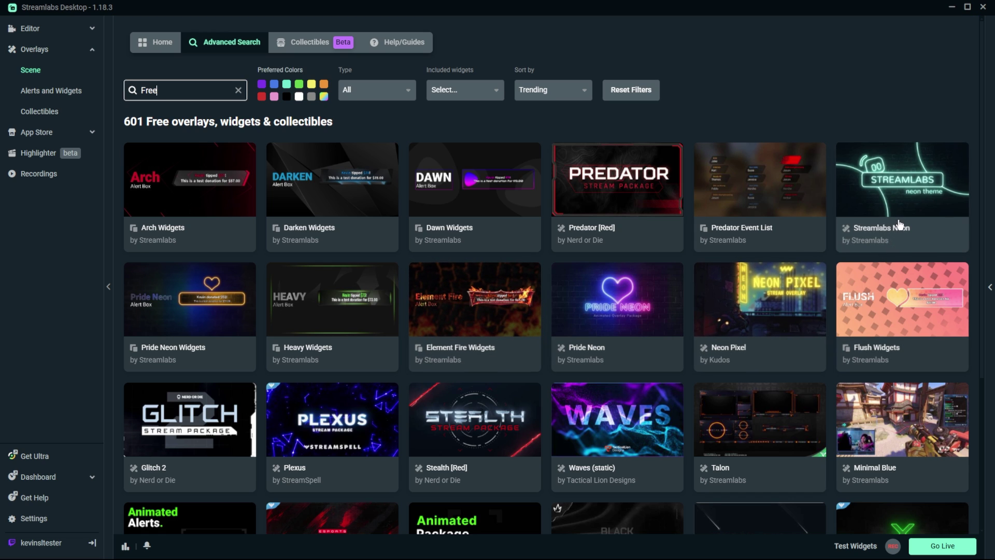
left_click(887, 197)
left_click(884, 125)
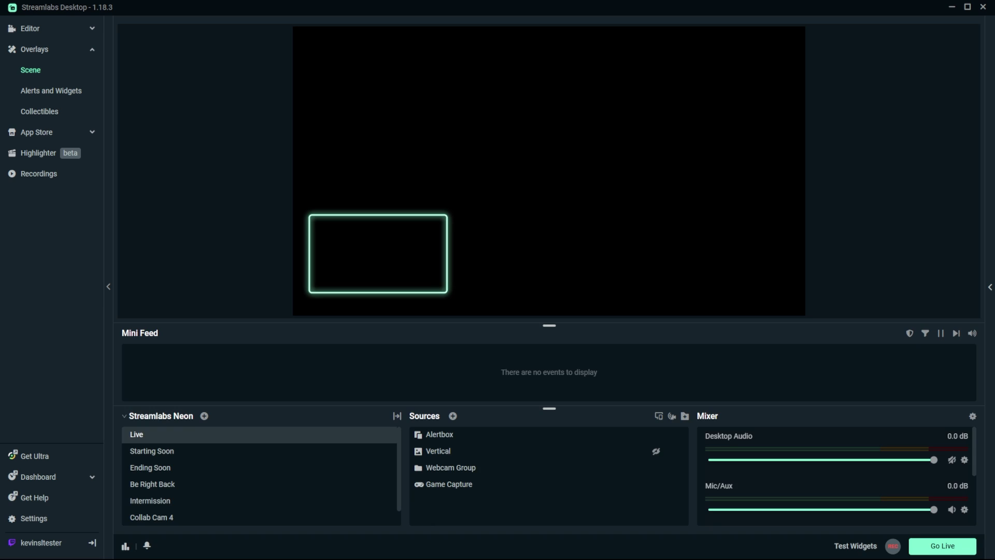
Select the Neon collection's Starting Soon scene in the Scenes list.
scroll(304, 471, "down", 1)
scroll(304, 471, "up", 1)
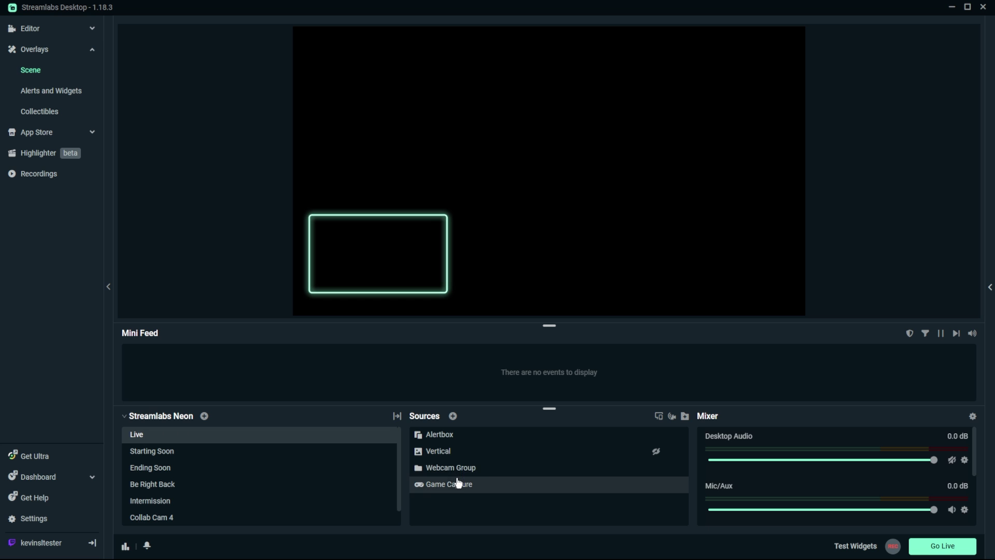
left_click(259, 460)
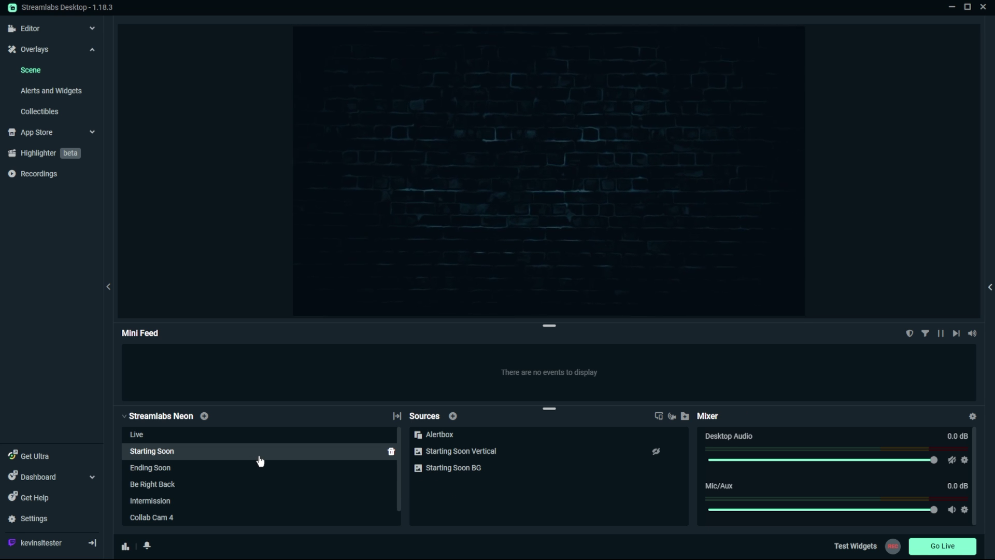